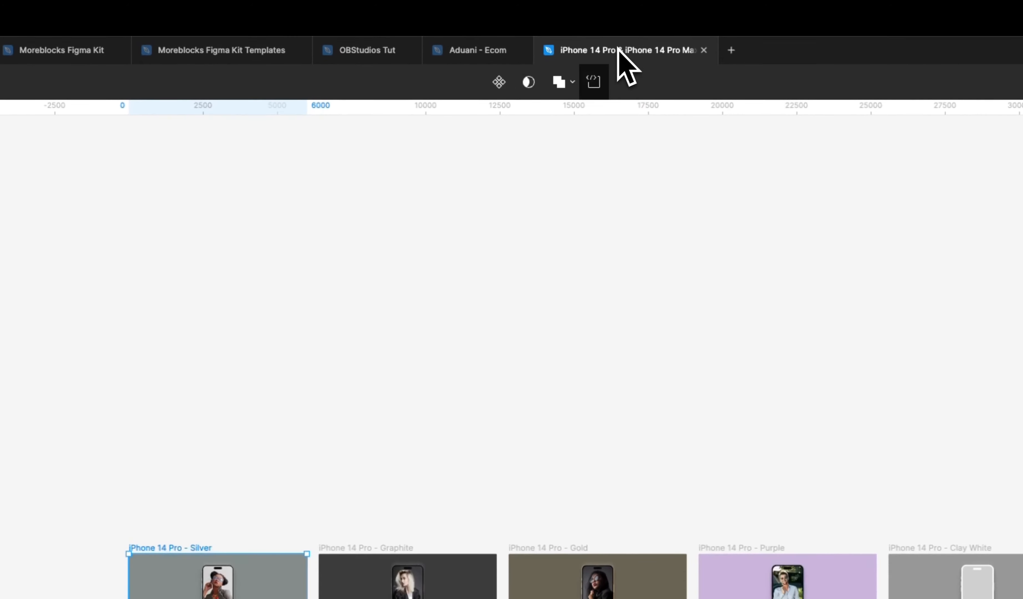
Review the iPhone 14 Pro & iPhone 14 Pro Max Mockups community page and the finished iPhone 15 Pro slider page.
left_click(122, 51)
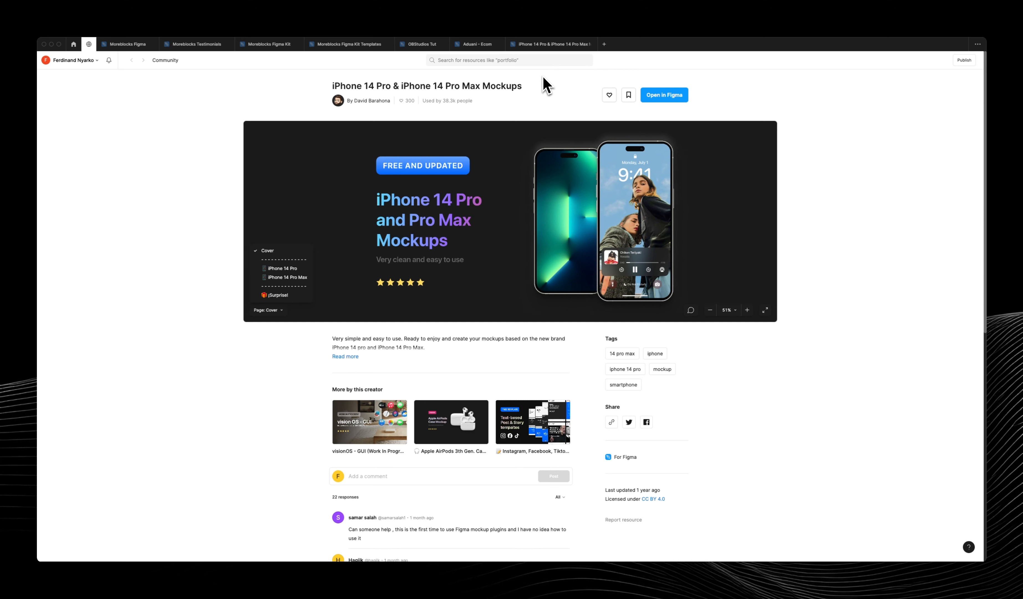
mouse_move(550, 574)
left_click(492, 552)
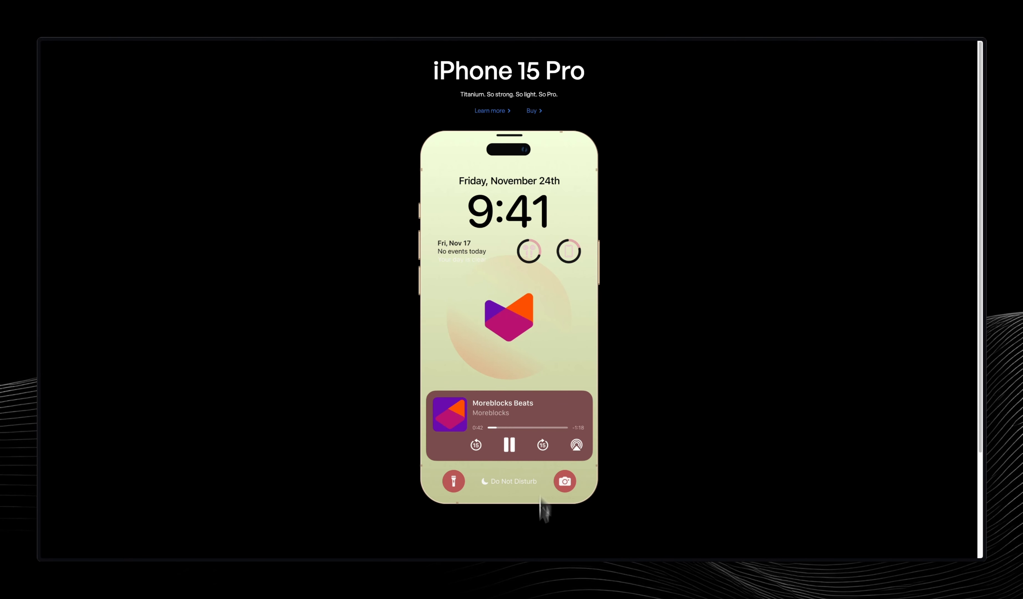
left_click(533, 553)
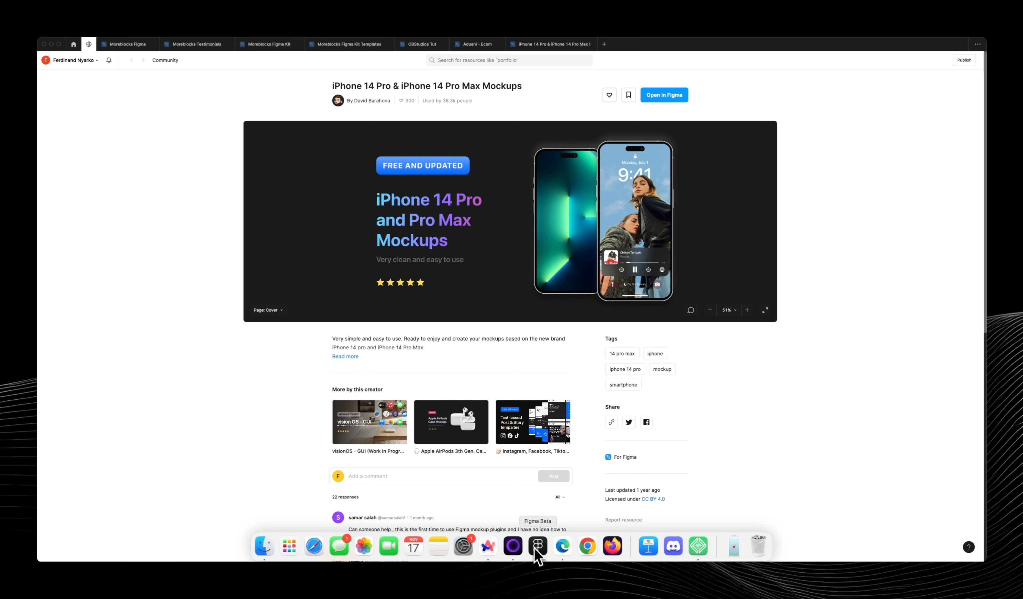
Open the OBStudios Tut file and inspect the blue 1080 × 1920 wallpaper frame beside the phone mockup.
left_click(424, 44)
scroll(418, 261, "down", 5)
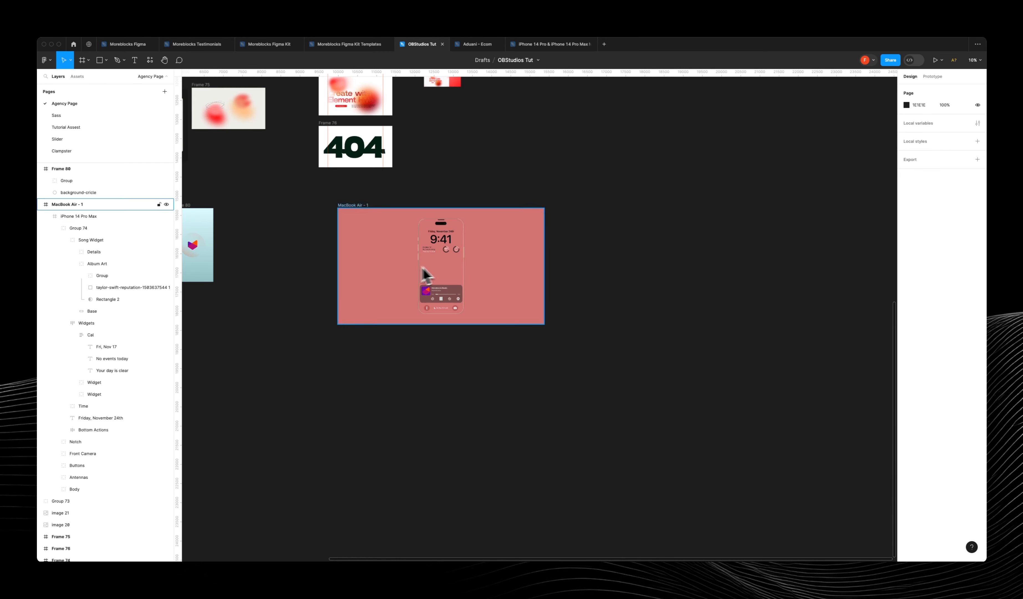
left_click_drag(283, 267, 383, 276)
left_click(303, 231)
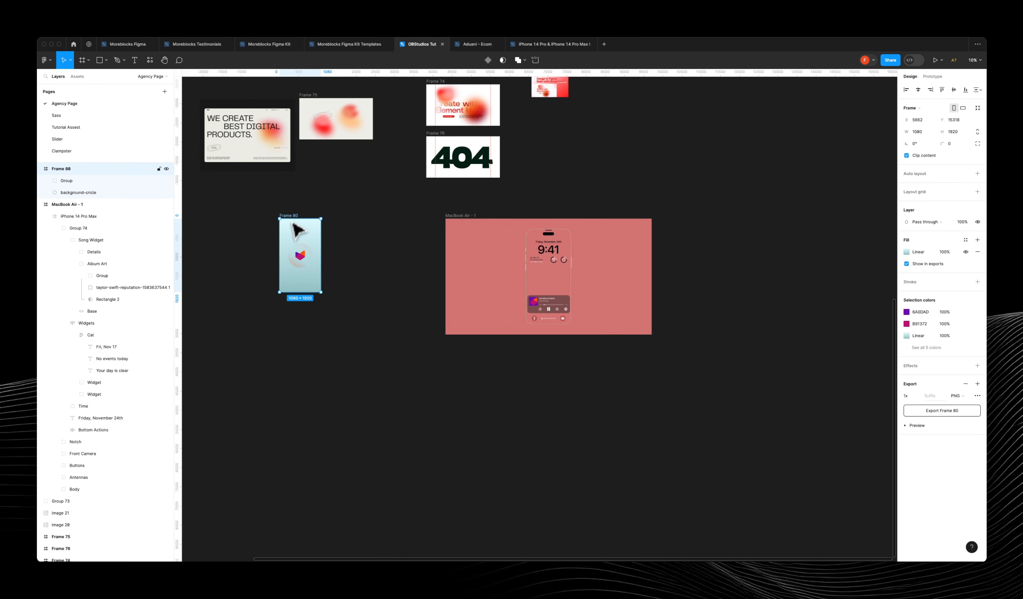
scroll(284, 234, "up", 5)
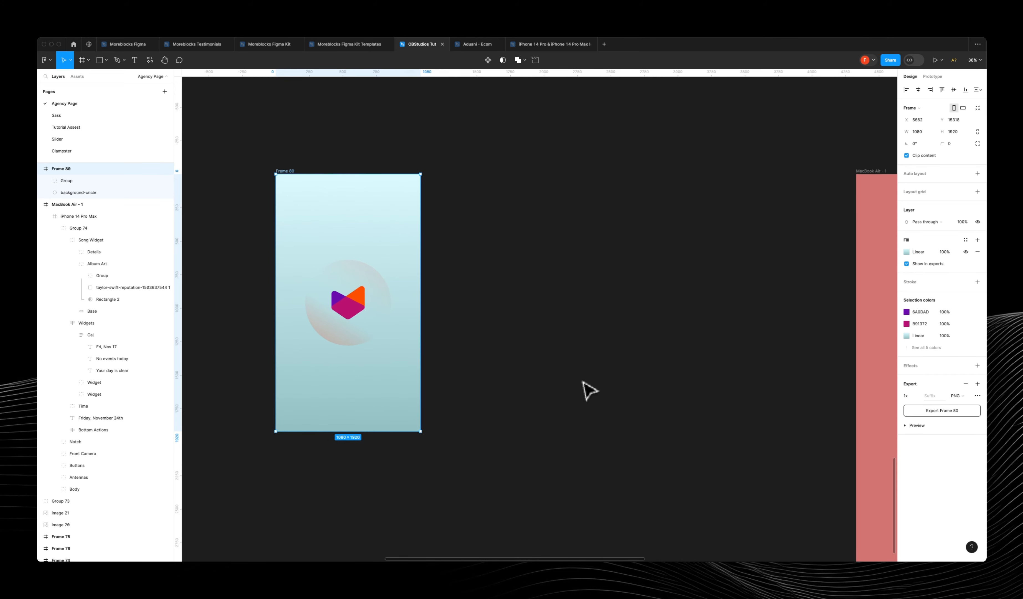
Switch to Arc to view the finished iPhone 15 Pro slider page and close its preview window.
mouse_move(527, 563)
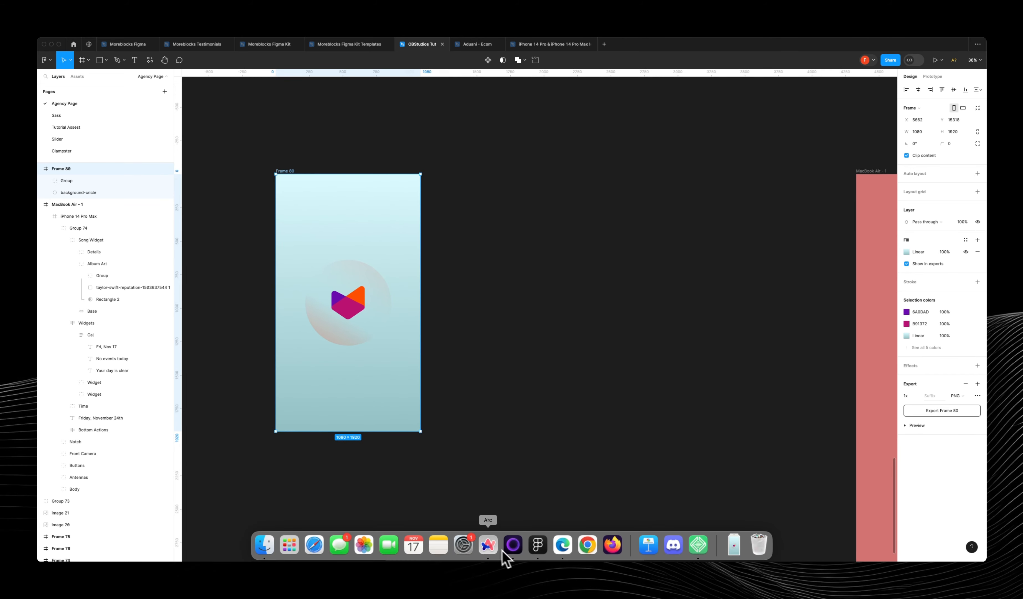
left_click(488, 546)
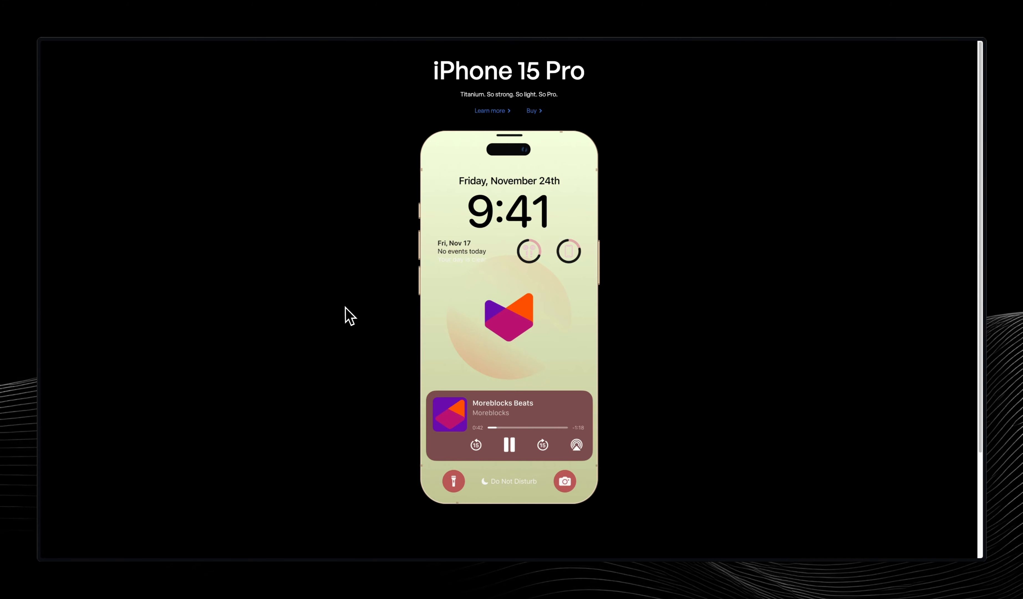
mouse_move(39, 88)
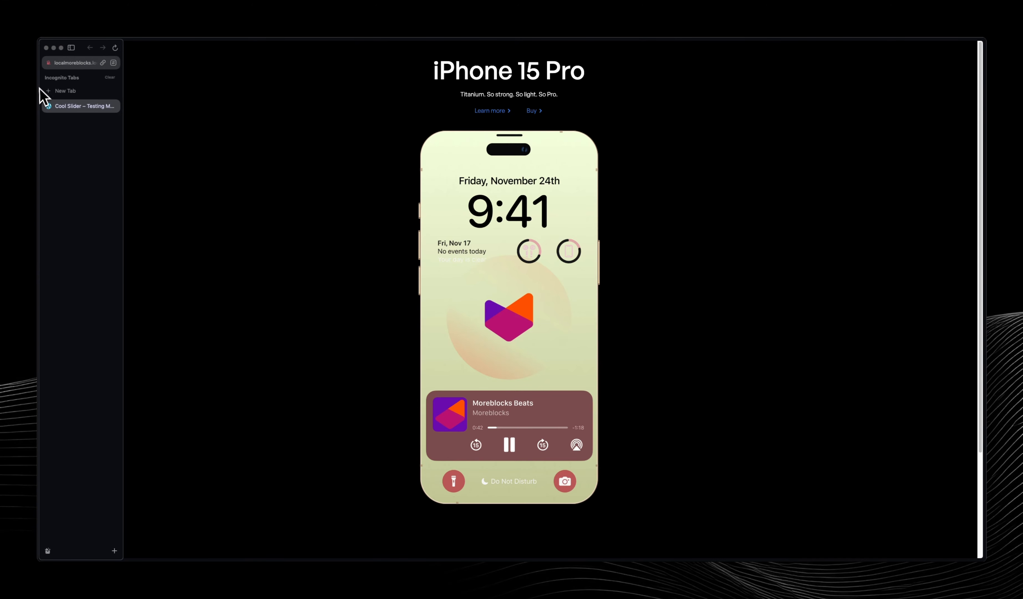
left_click(47, 49)
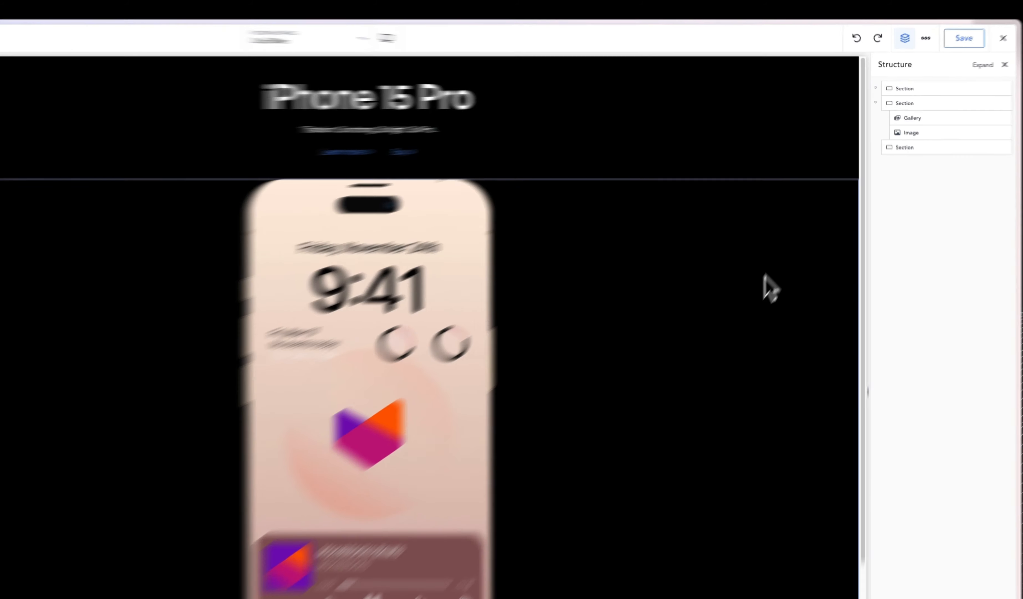
Replace the phone gallery section with a new empty section placed directly below the iPhone 15 Pro heading section.
left_click(799, 224)
key("Delete")
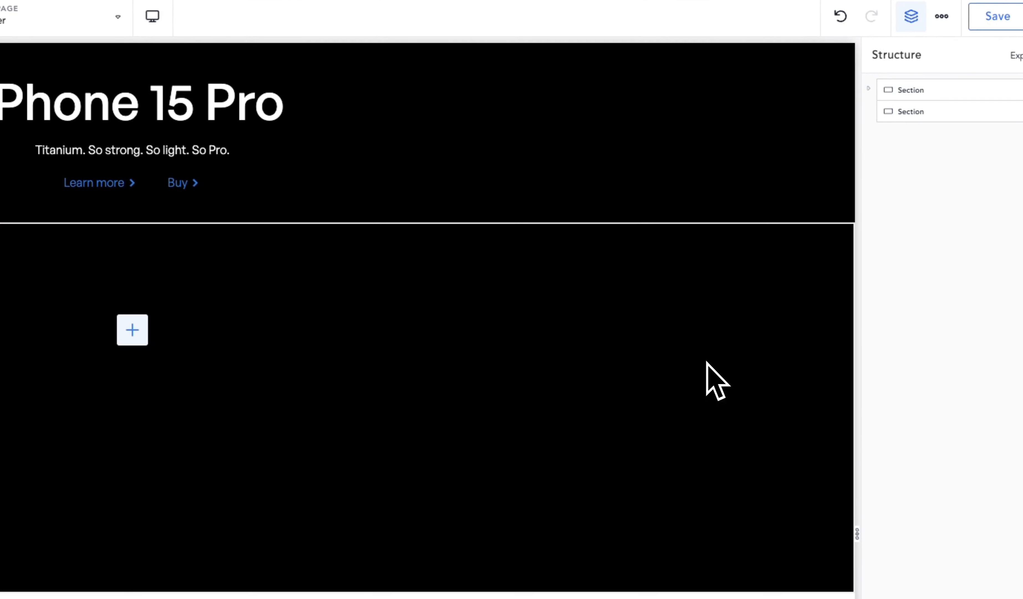
left_click(71, 64)
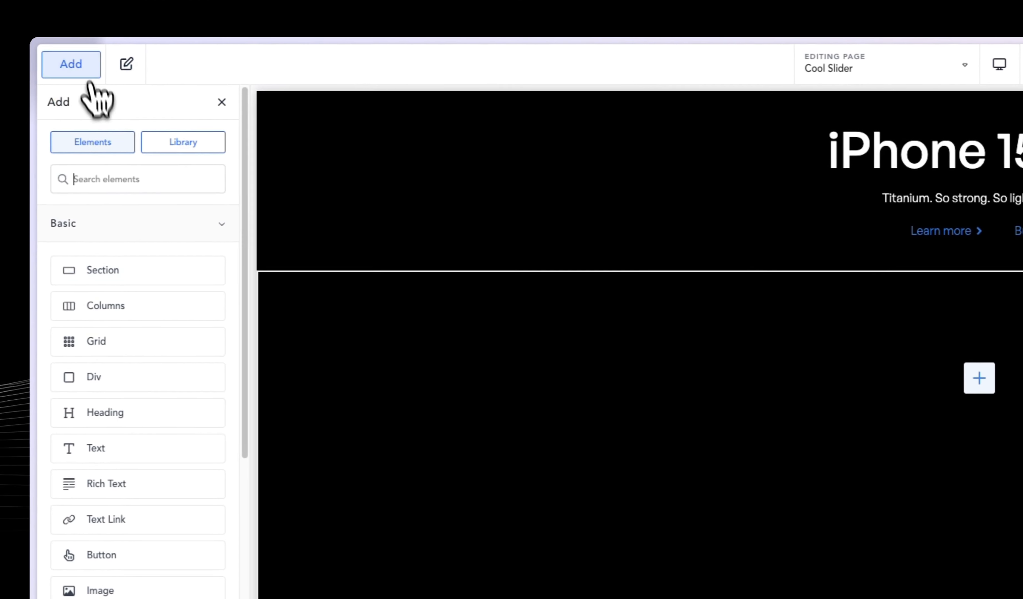
left_click(134, 266)
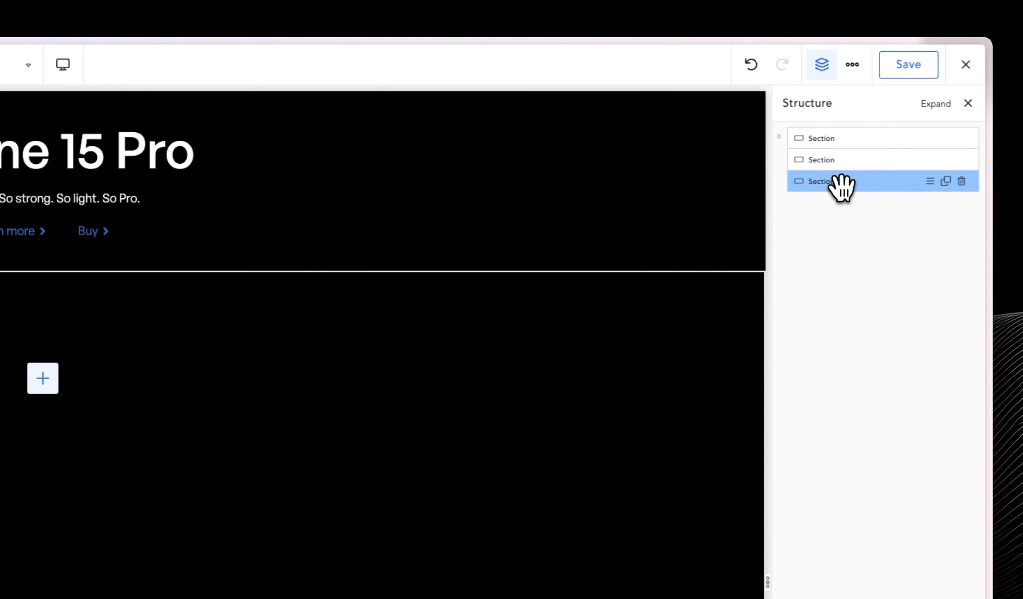
left_click_drag(841, 187, 826, 142)
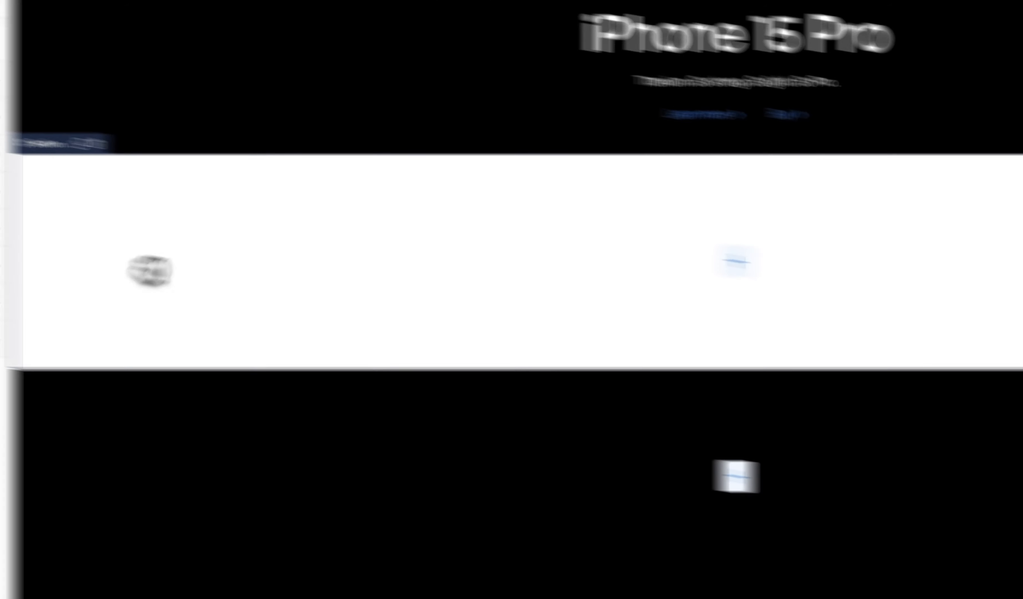
Set the new section's background color to solid black, #000000FF.
left_click(146, 185)
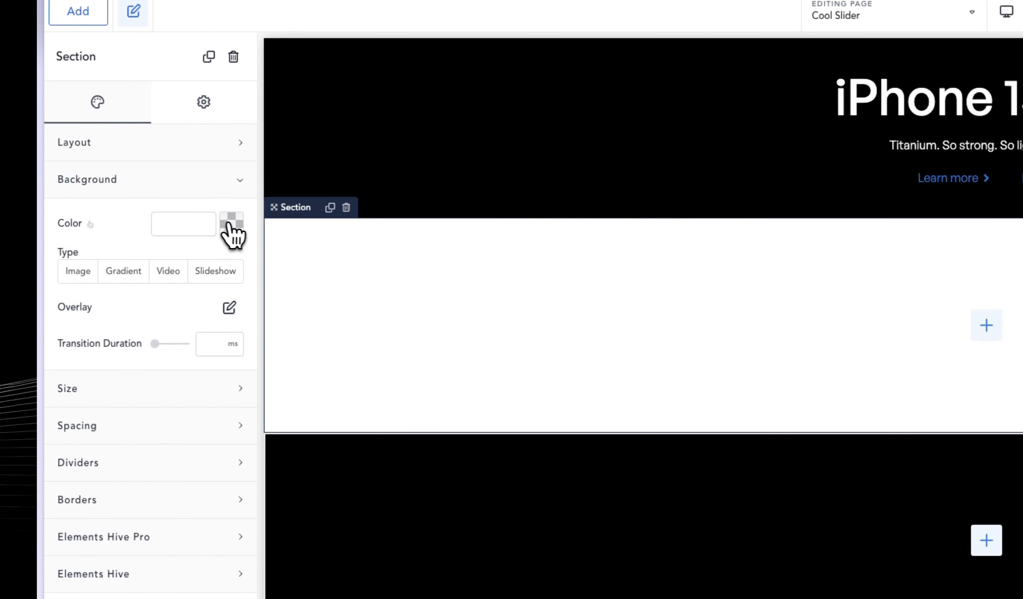
left_click(229, 225)
left_click_drag(157, 336, 196, 362)
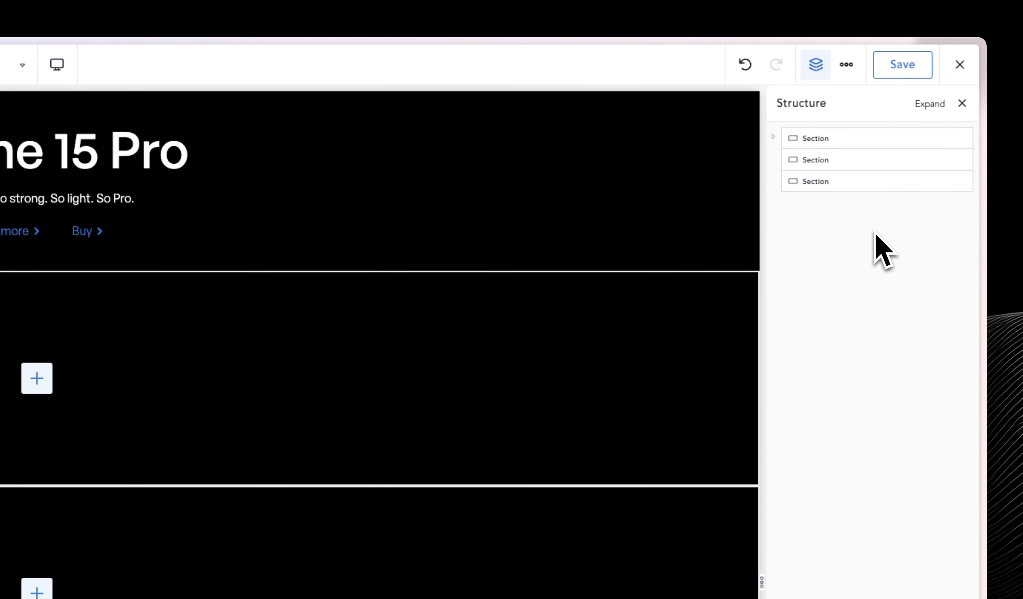
Rename the new section as Gallery and center its content horizontally and vertically.
left_click(829, 160)
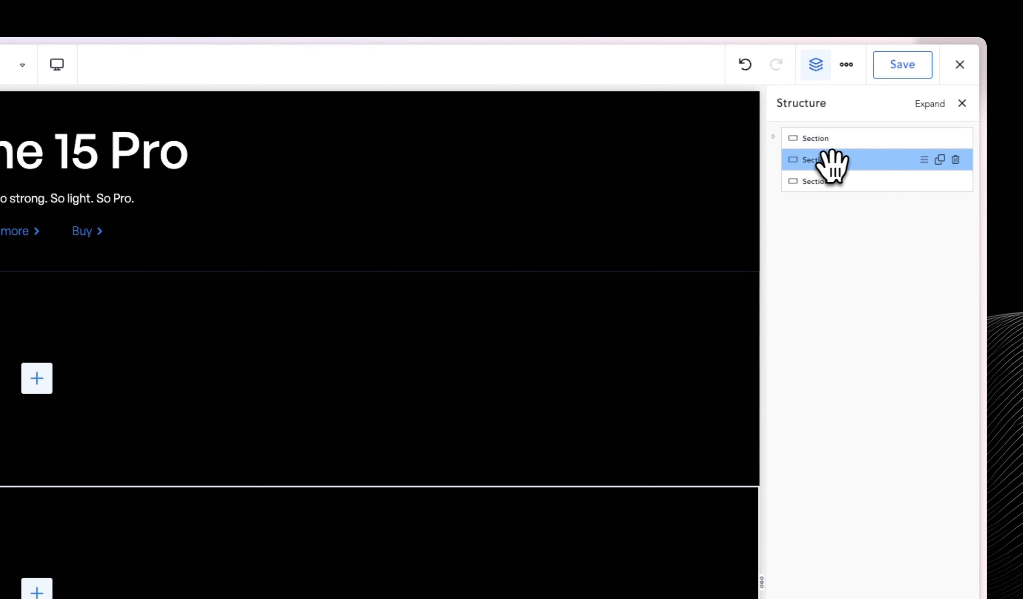
double_click(818, 160)
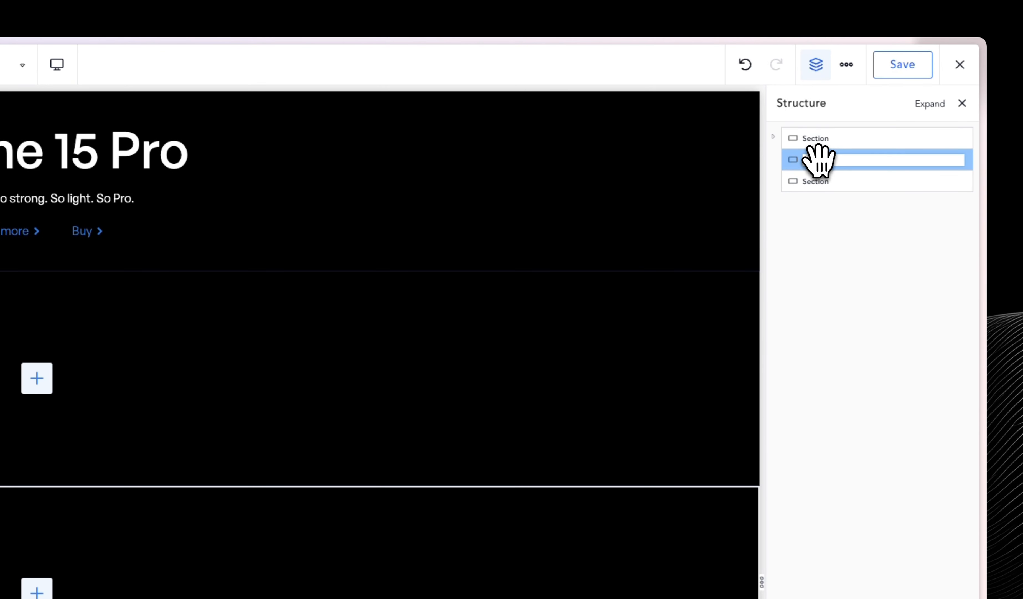
type("Gallery")
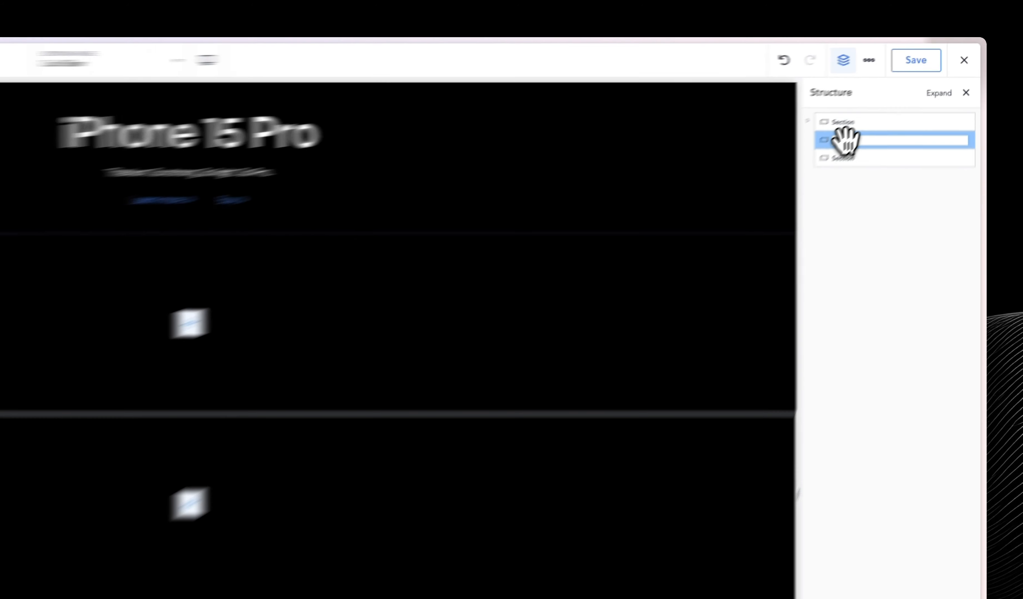
key("Return")
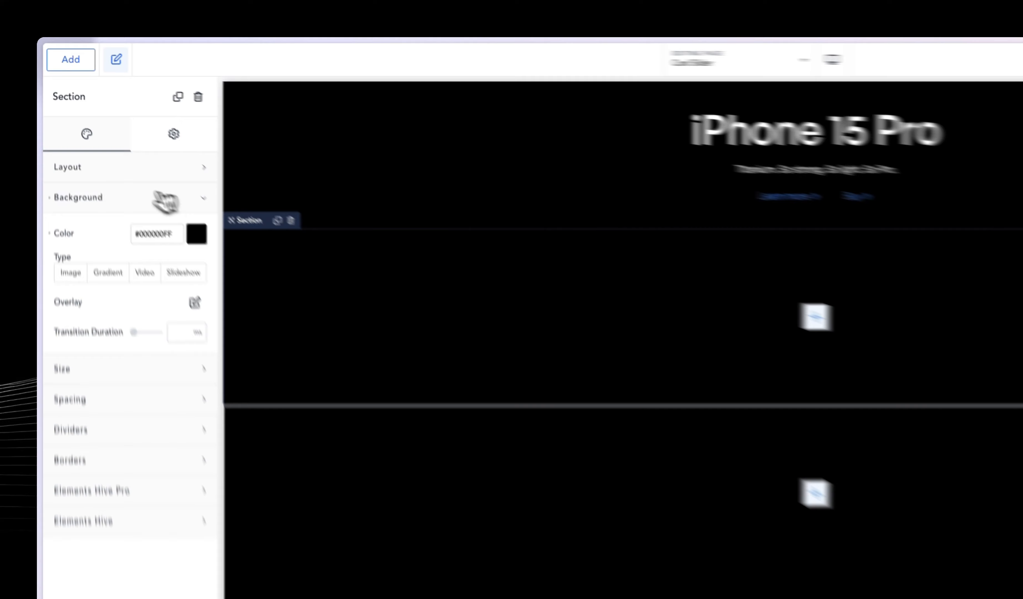
left_click(92, 135)
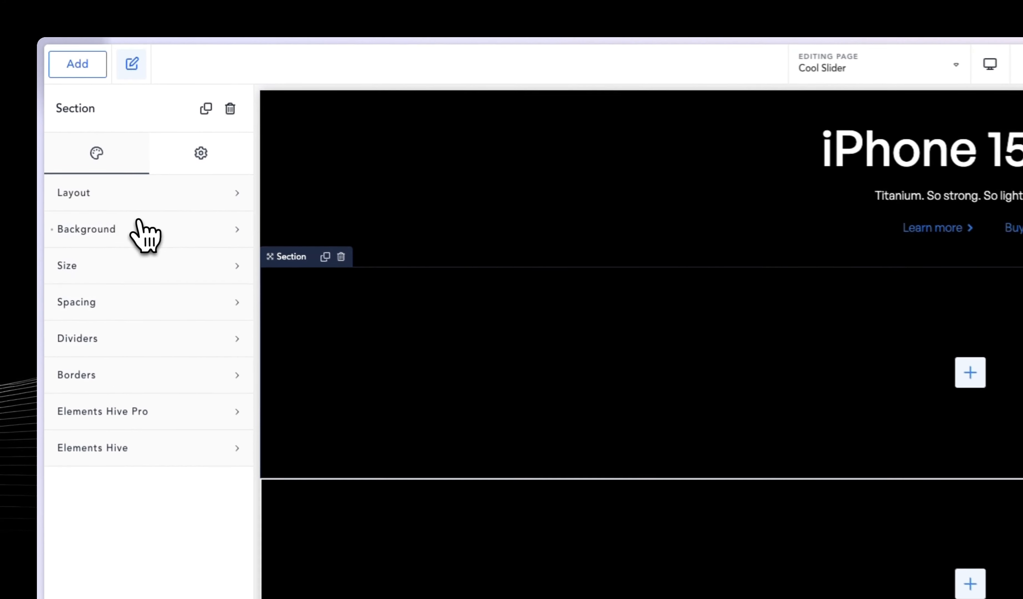
left_click(85, 118)
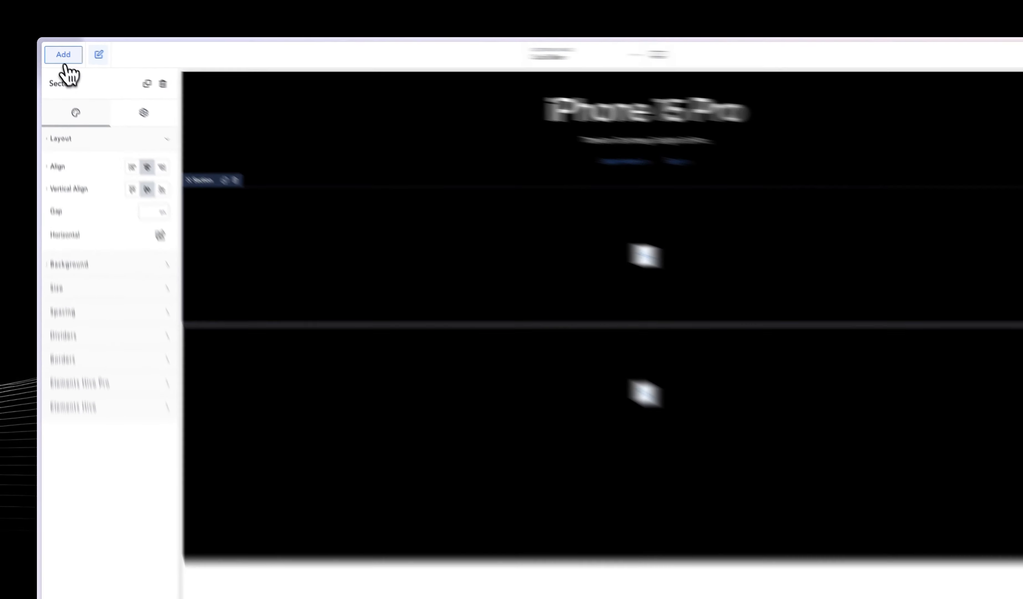
Add a Gallery element to the Gallery section and clear its default placeholder images.
left_click(58, 50)
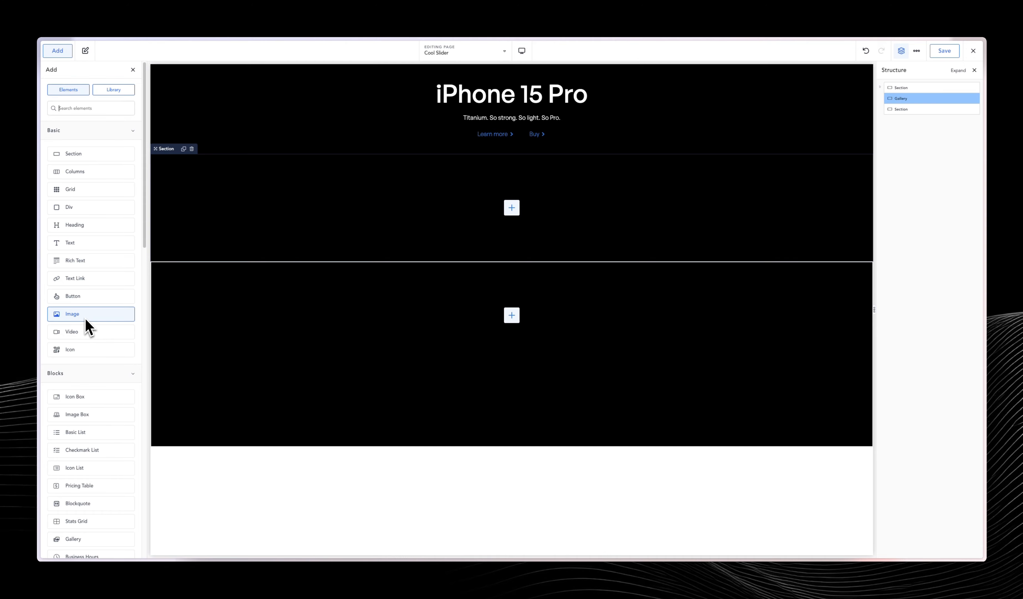
type("gall")
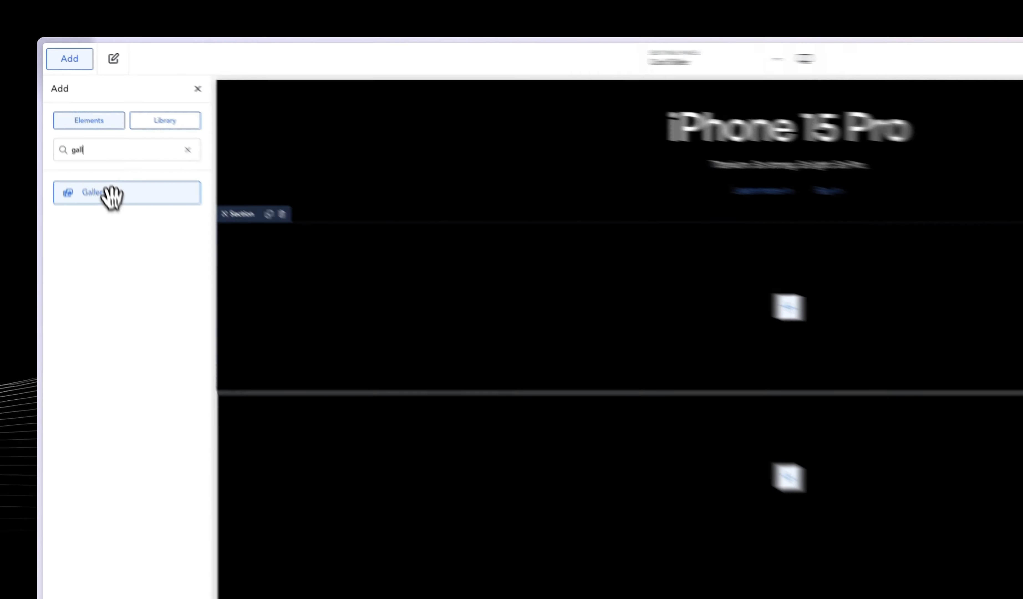
left_click(83, 136)
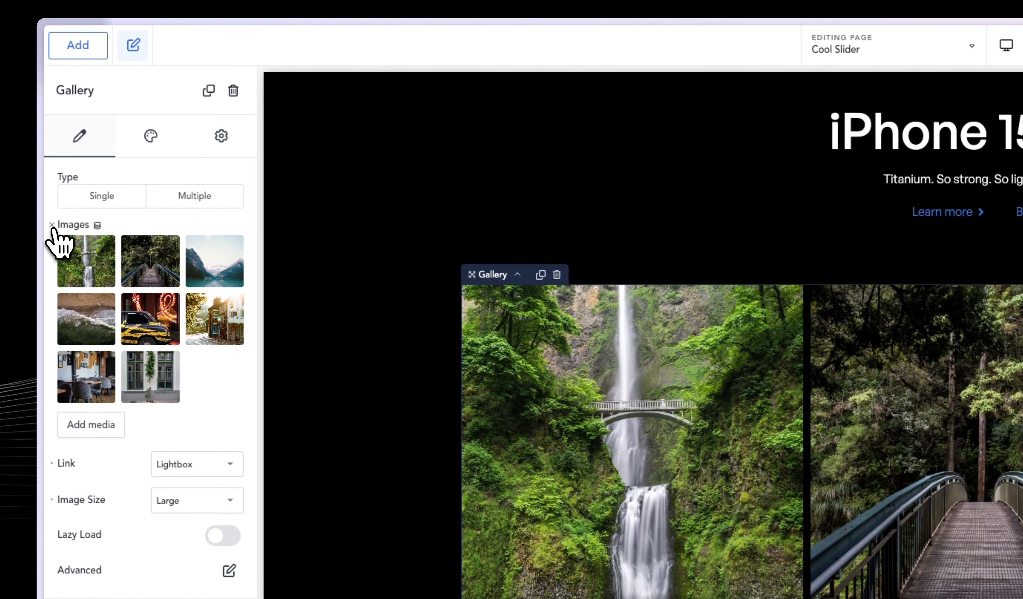
left_click(52, 225)
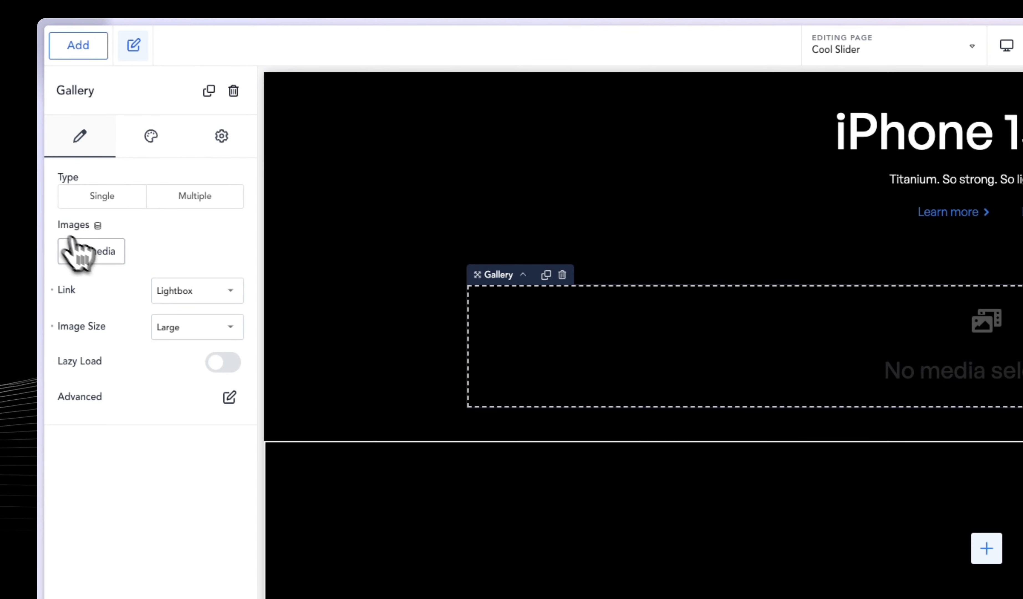
Add the blue, green and peach logo wallpapers from the media library to the gallery.
left_click(93, 253)
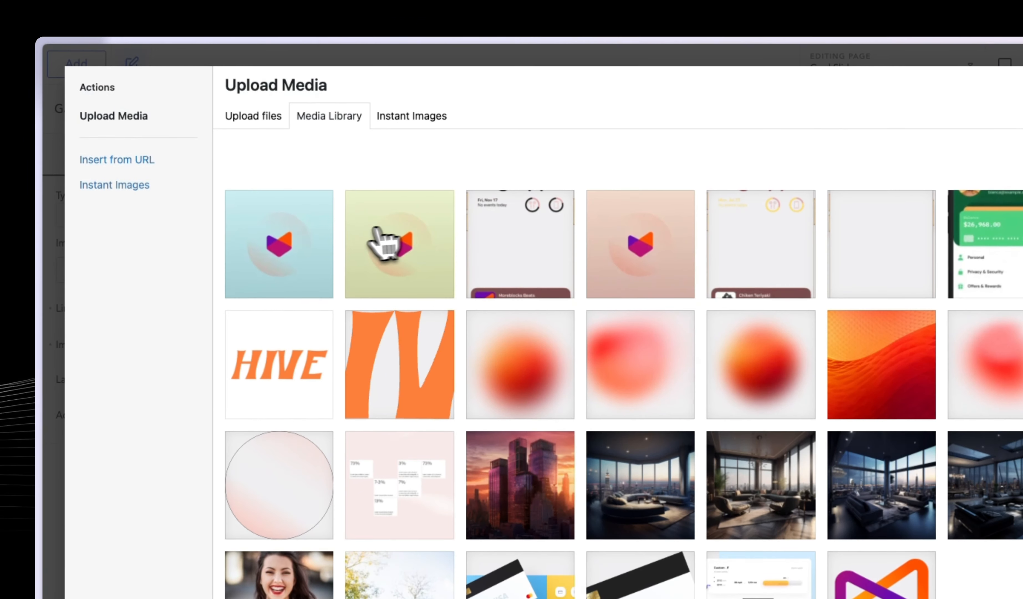
left_click(309, 251)
left_click(395, 247)
left_click(633, 267)
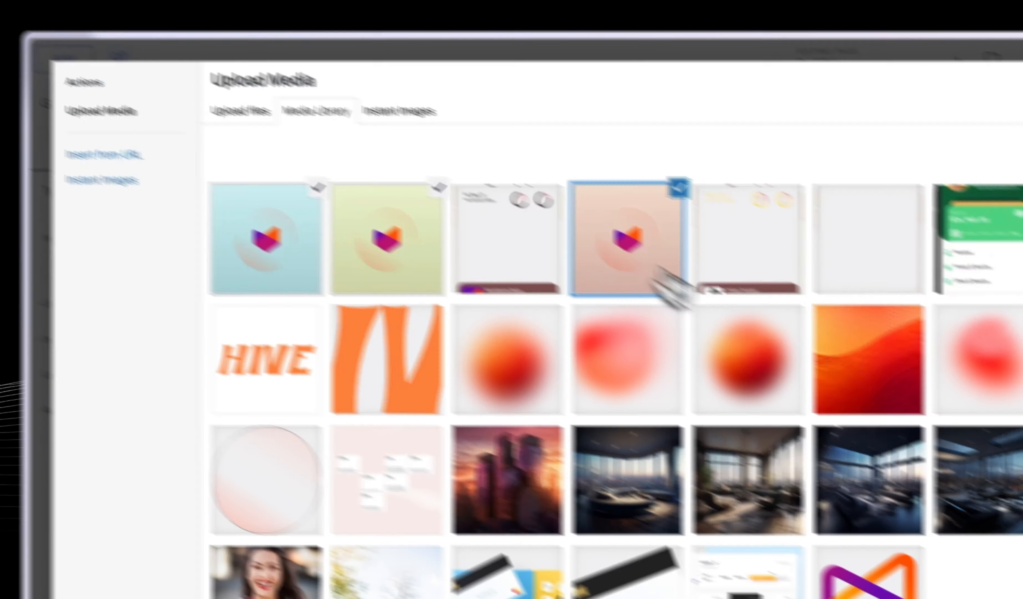
left_click(918, 520)
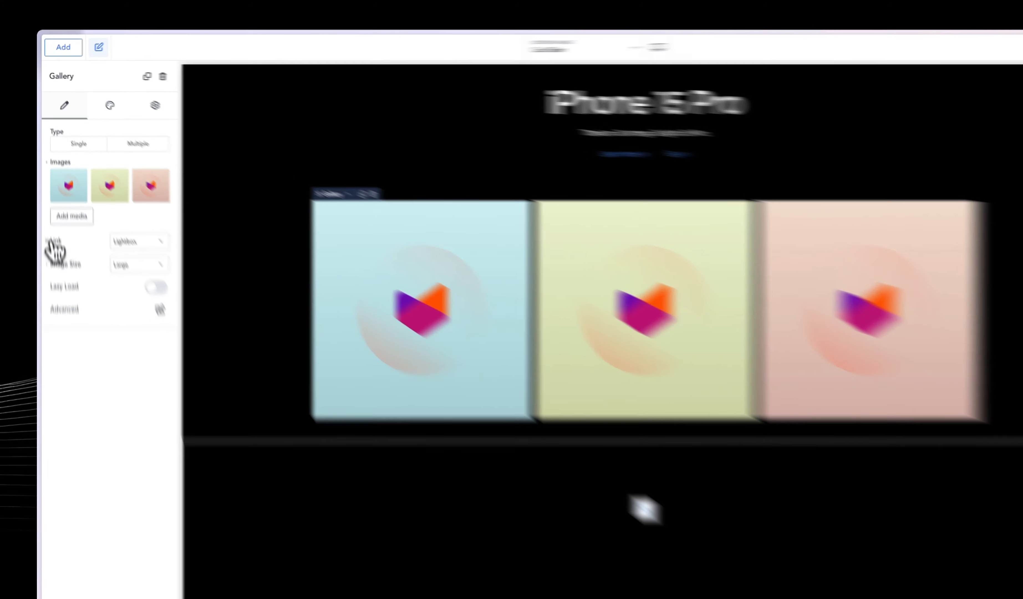
Set the gallery's link to None and its image size to Full.
left_click(111, 203)
left_click(109, 205)
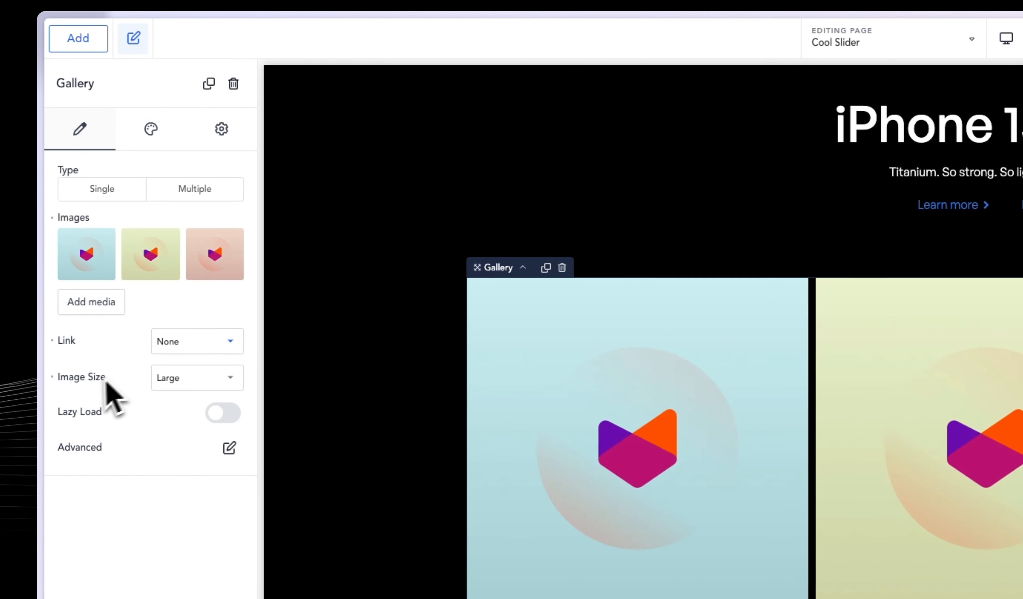
left_click(159, 380)
left_click(202, 390)
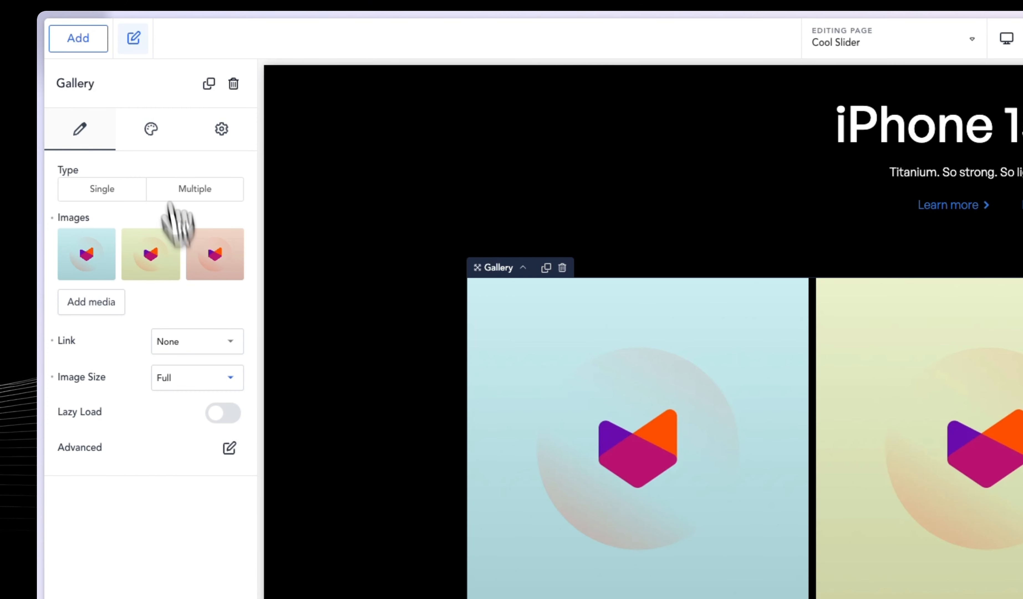
Clear the gallery's default caption styling and the background color of its images.
left_click(153, 131)
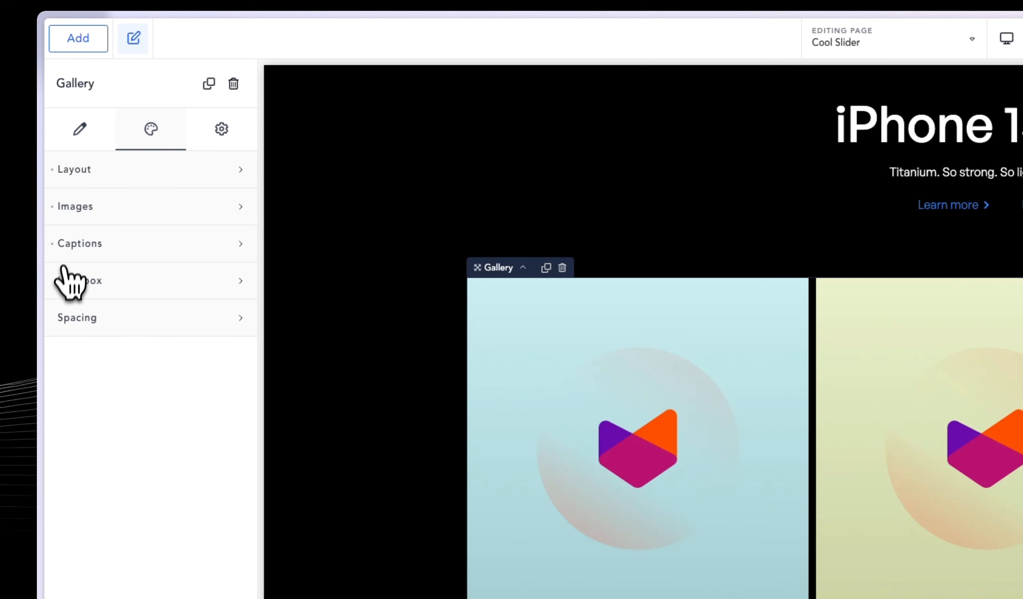
left_click(118, 249)
left_click(115, 210)
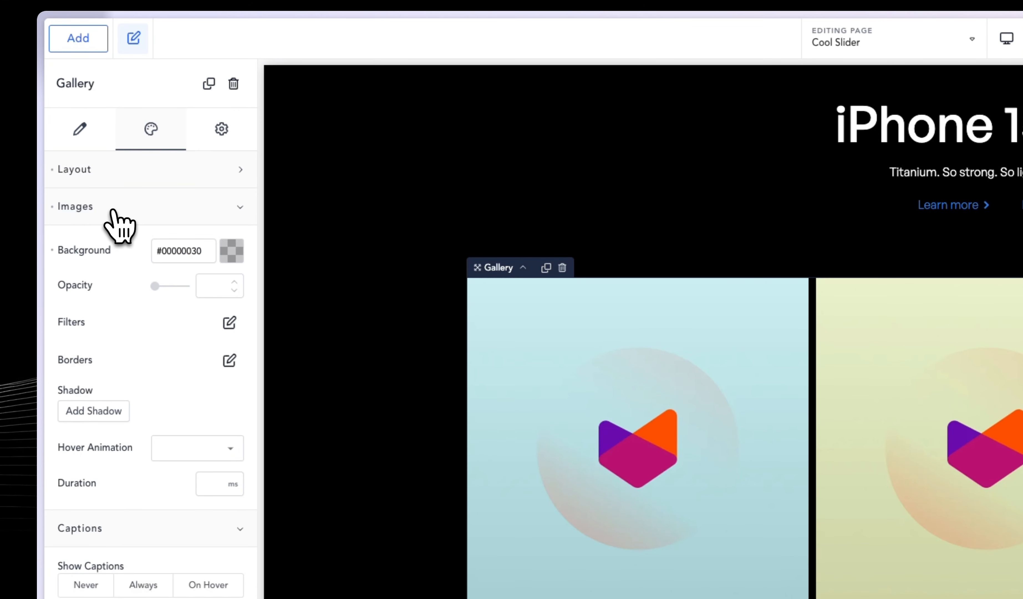
left_click(139, 526)
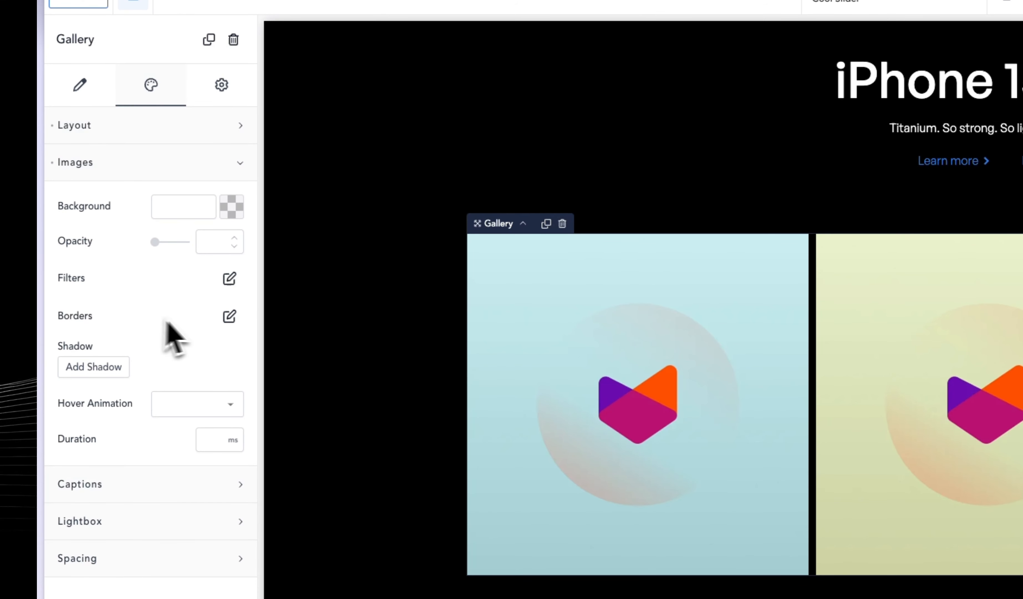
left_click(107, 163)
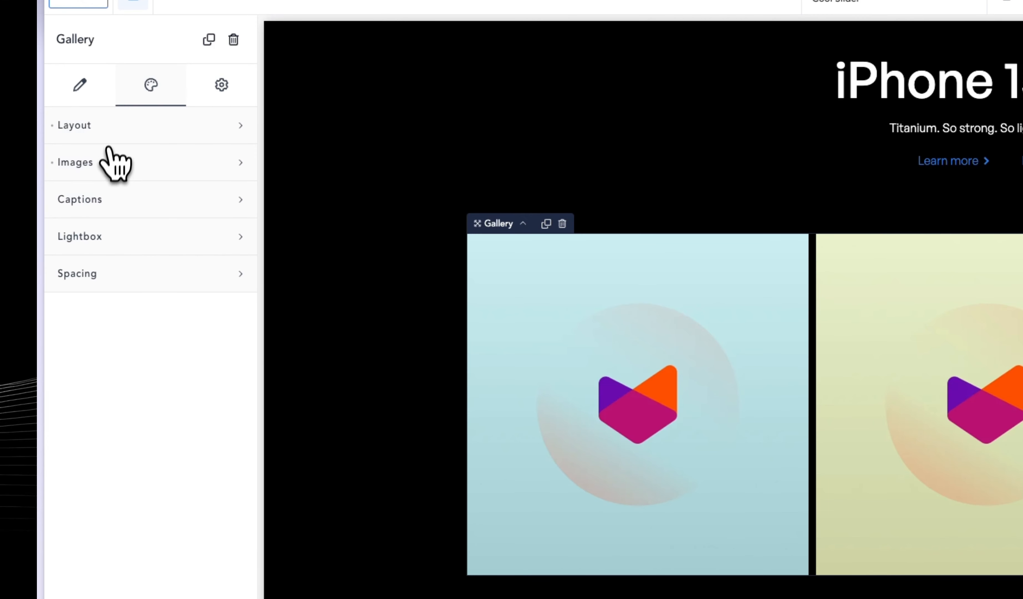
Switch the gallery's layout type from grid to Slider and disable the slider arrows.
left_click(108, 124)
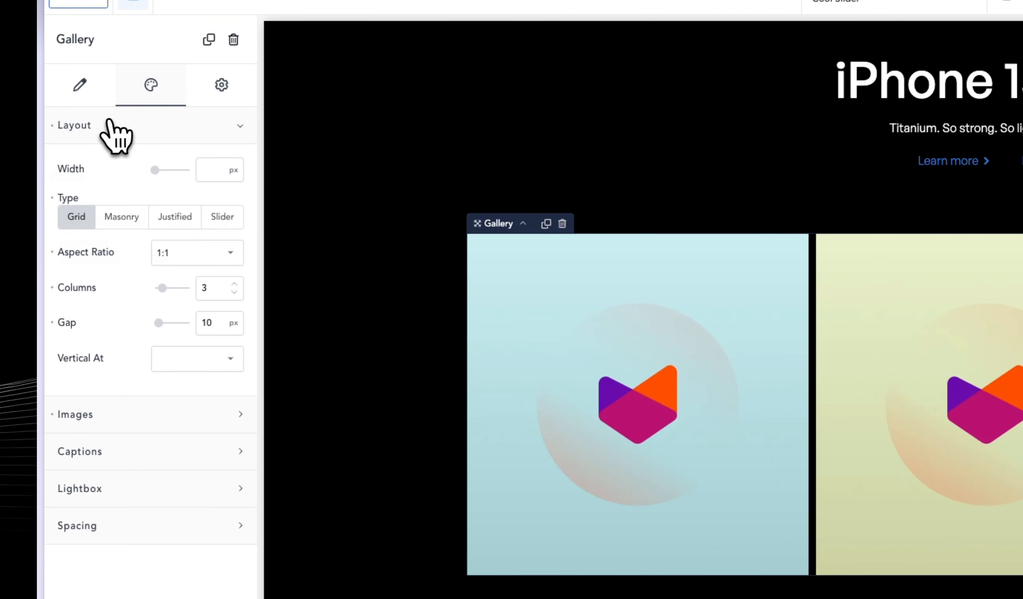
left_click(224, 217)
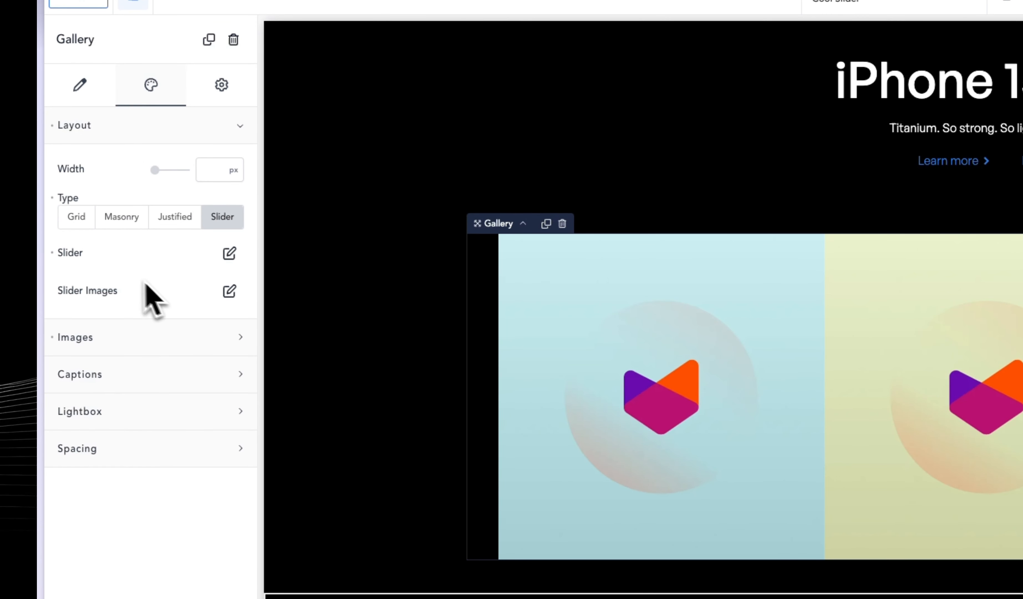
left_click(229, 253)
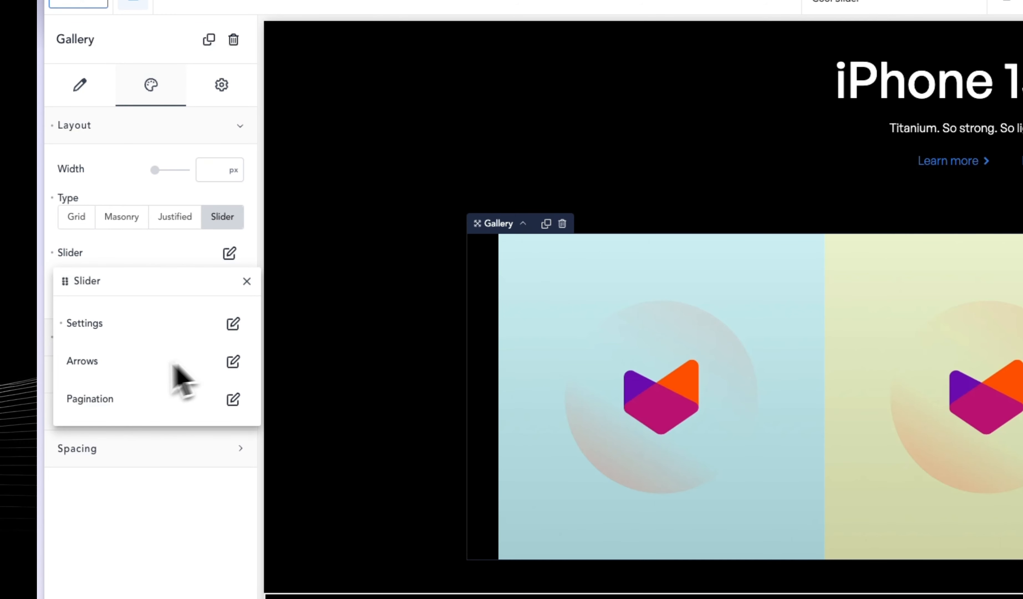
left_click(233, 361)
left_click(236, 353)
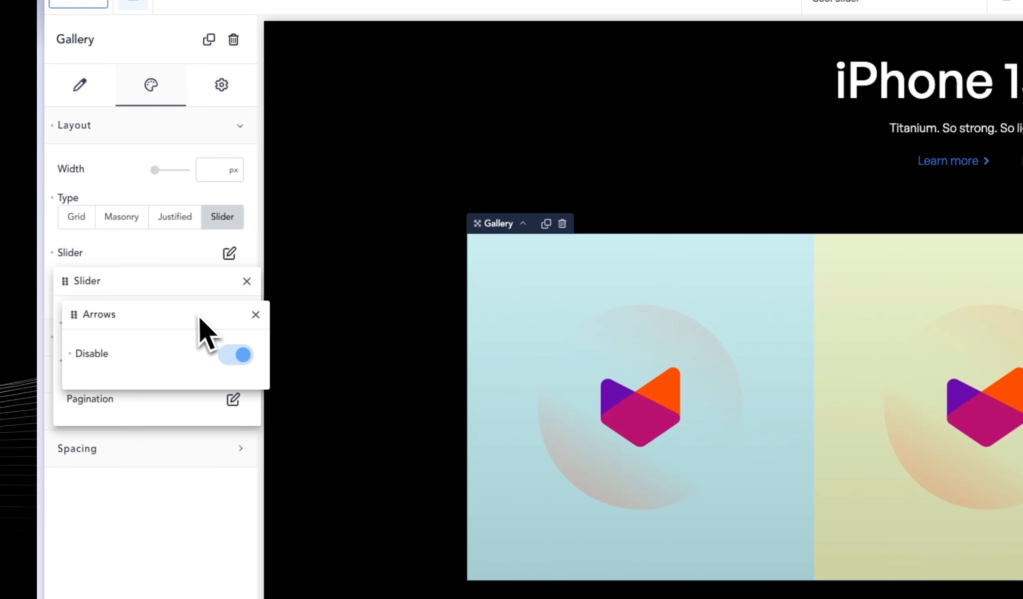
left_click(172, 296)
Set the slider's pagination type to None and review its effect, speed, infinite and autoplay settings.
left_click(233, 399)
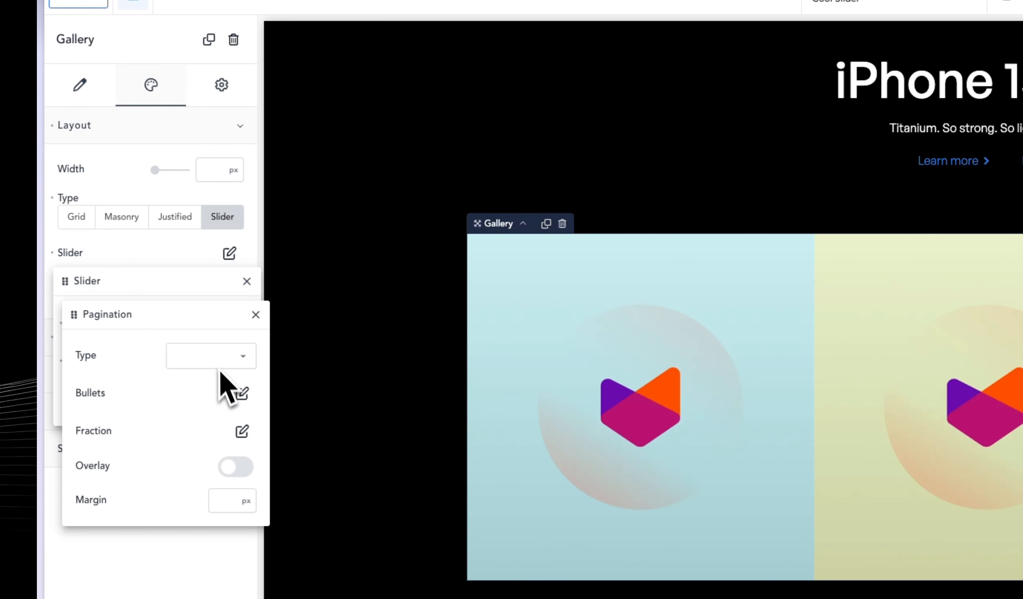
left_click(205, 356)
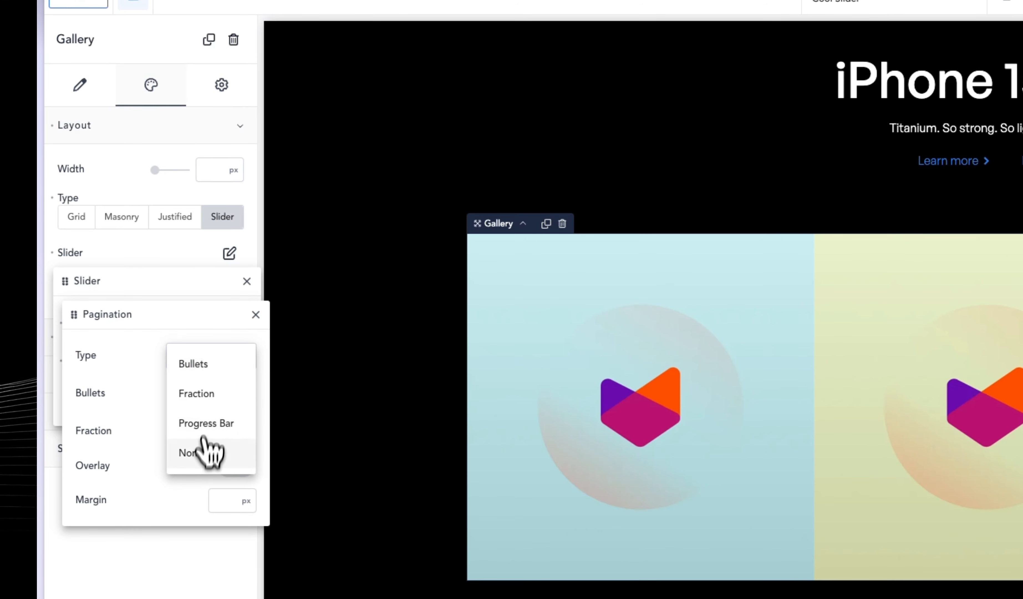
left_click(207, 450)
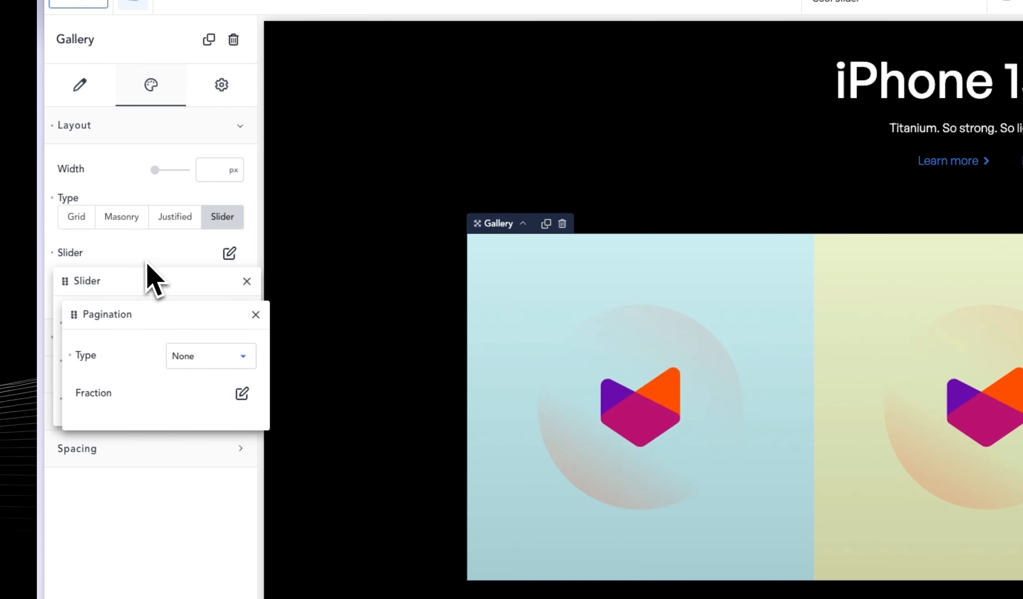
left_click(139, 276)
left_click(233, 324)
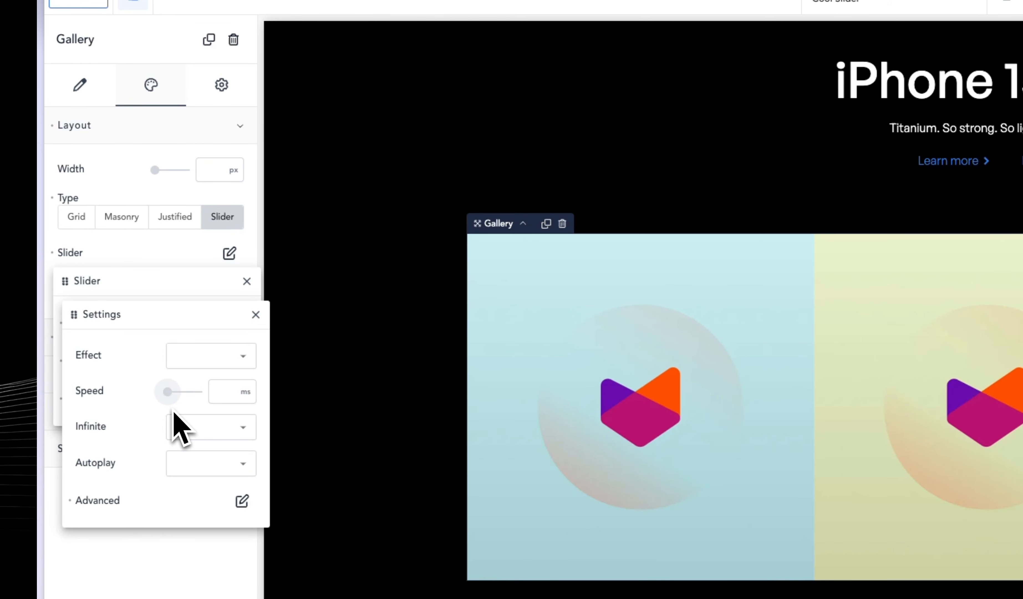
left_click(144, 266)
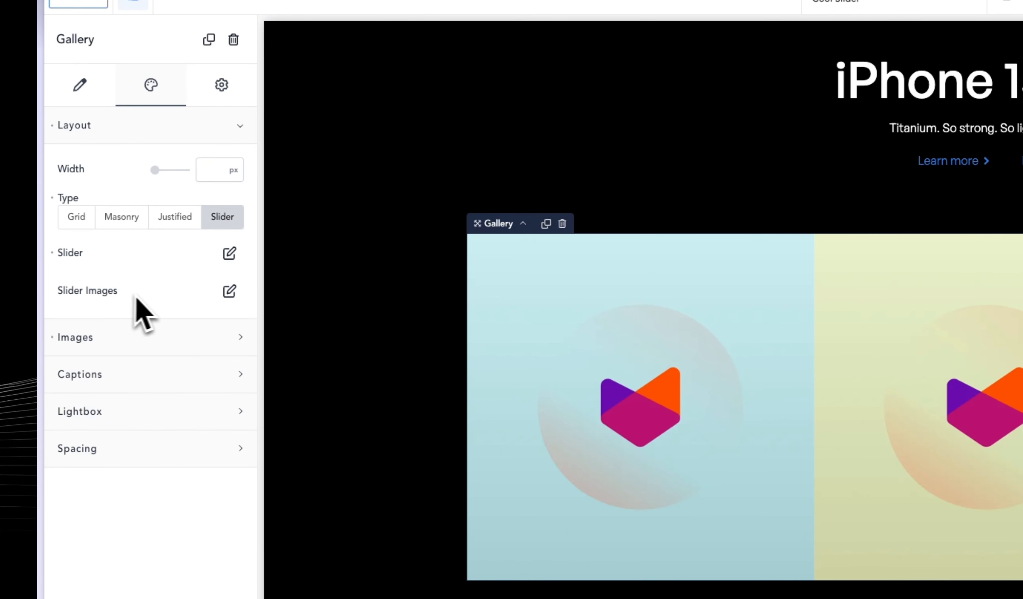
Set the aspect ratio of the slider images to Custom.
left_click(229, 291)
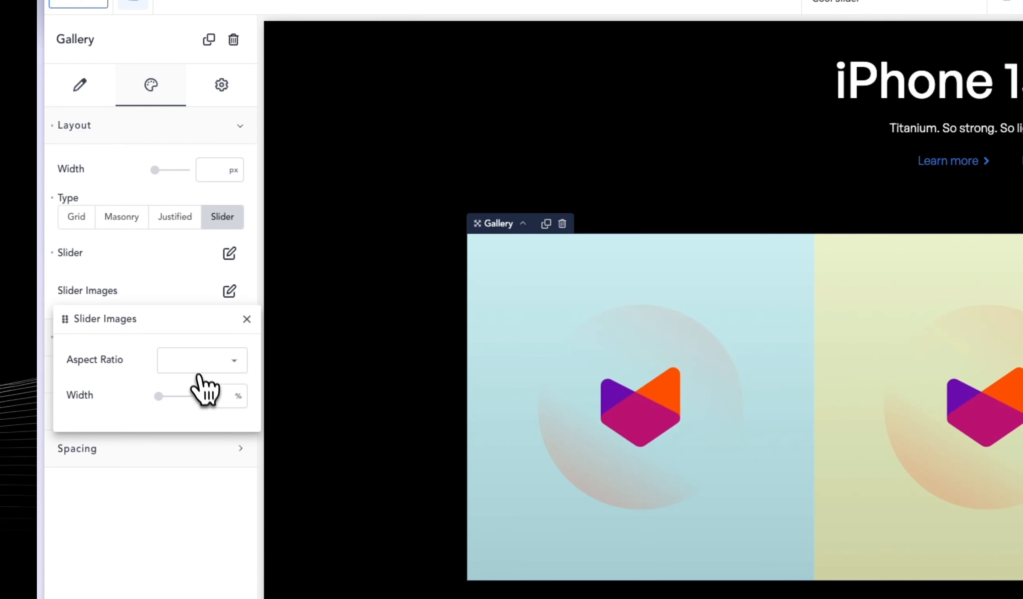
left_click(198, 364)
left_click(199, 516)
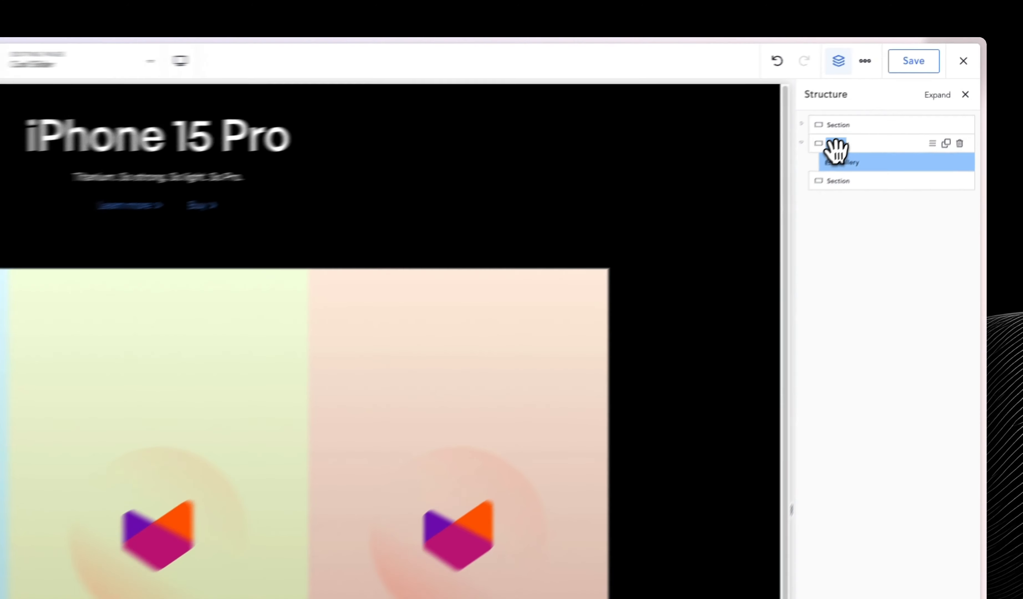
Add an Image element to the Gallery section and fill it with the dark-widget phone mockup from the media library.
left_click(909, 98)
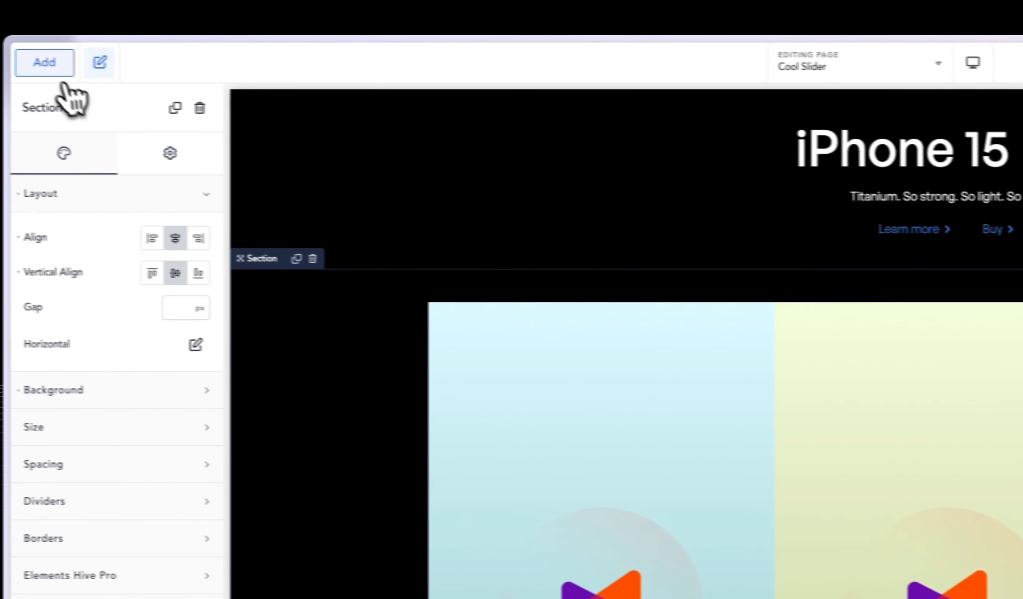
left_click(76, 65)
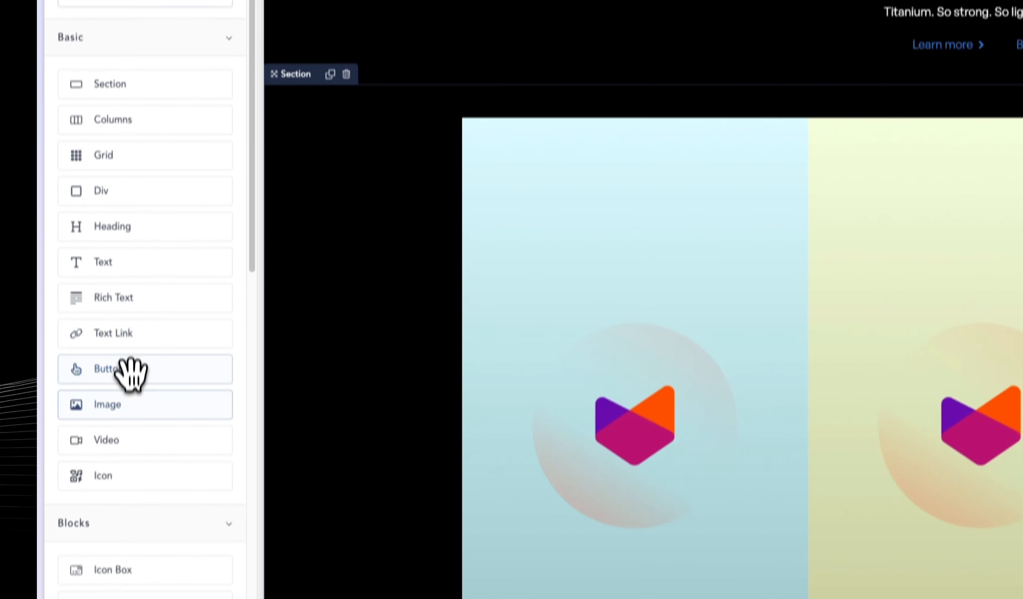
left_click(130, 588)
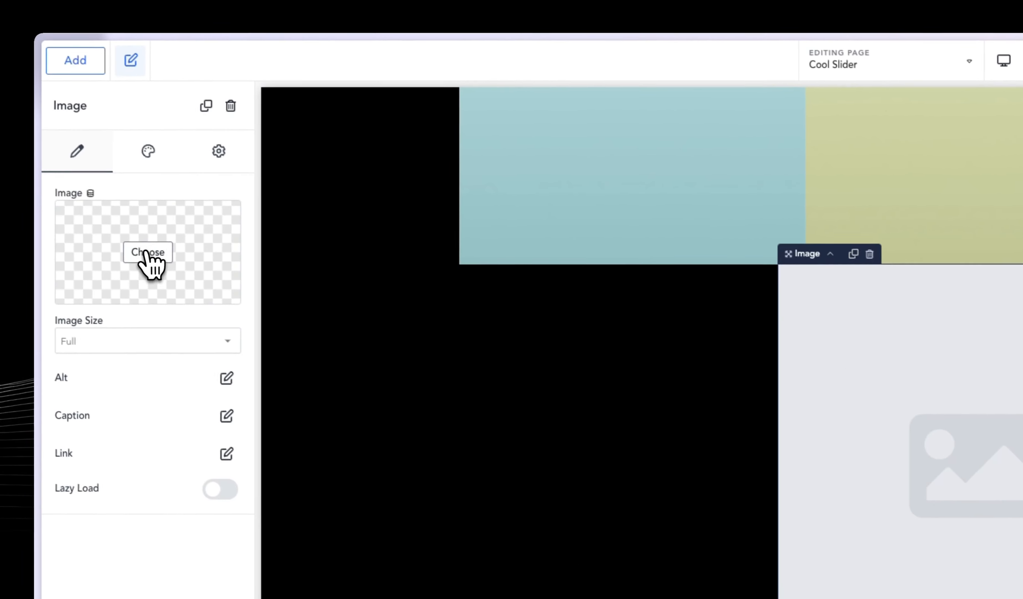
left_click(151, 263)
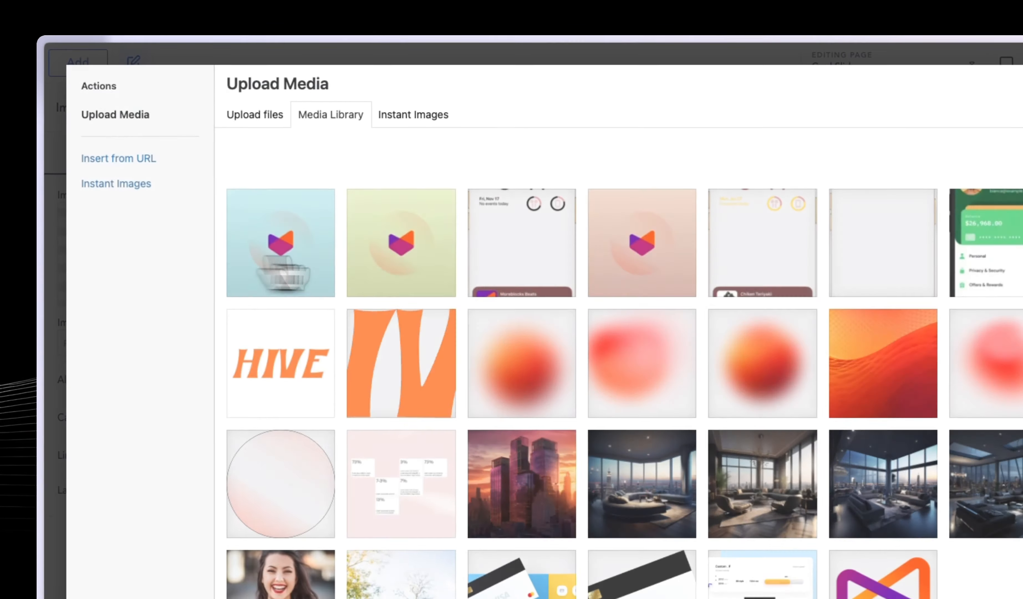
left_click(520, 230)
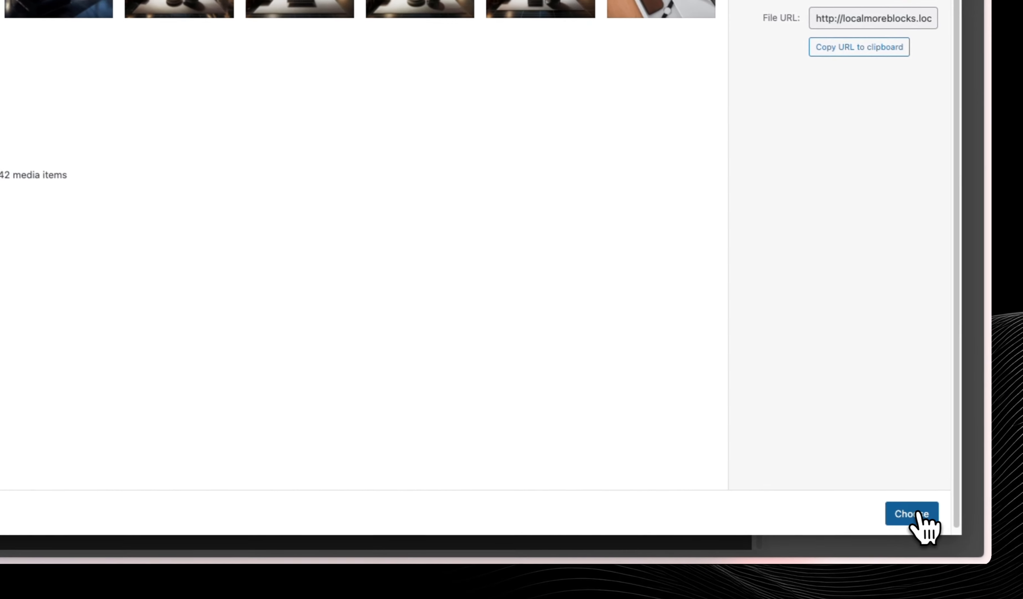
left_click(913, 513)
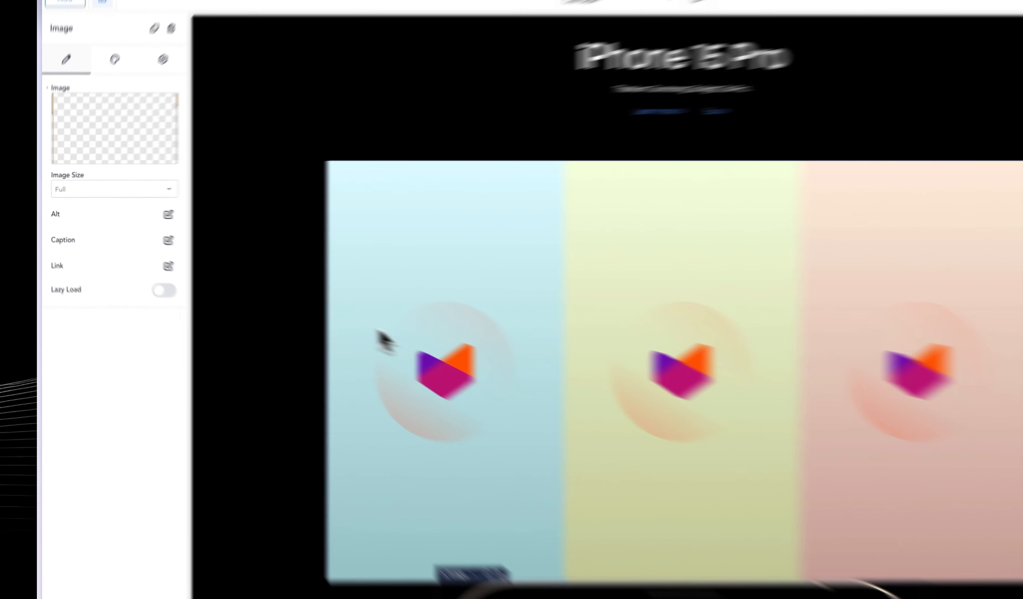
Set the Gallery section's padding to 0 px on all sides.
left_click(233, 290)
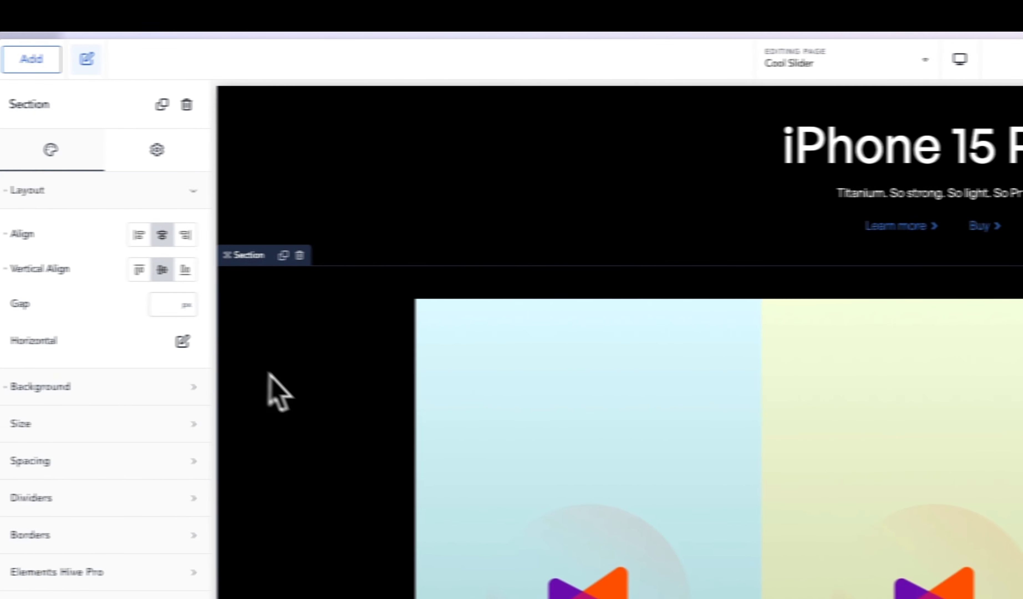
left_click(115, 190)
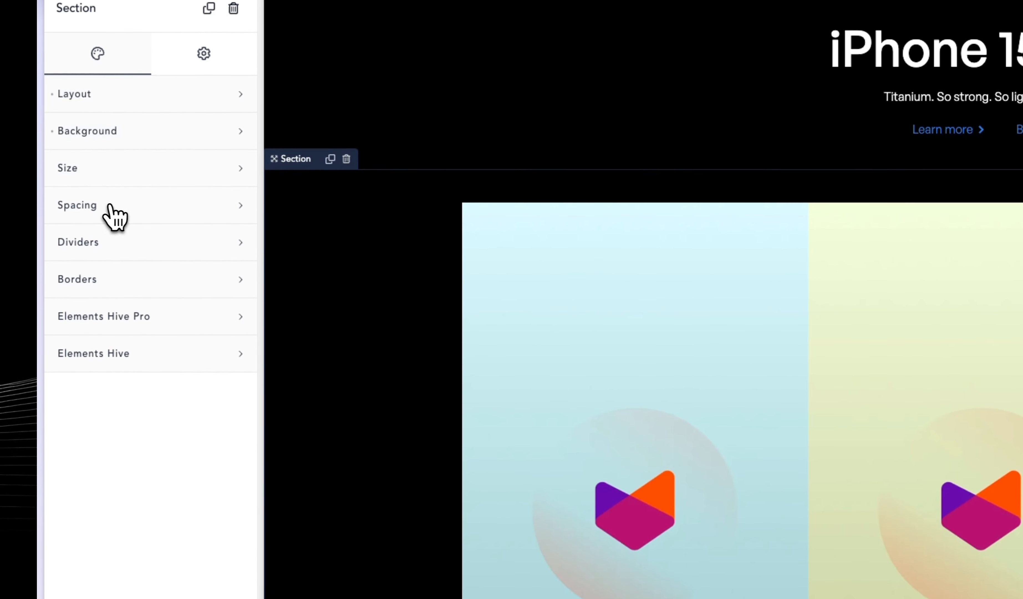
left_click(108, 205)
left_click(140, 270)
type("0")
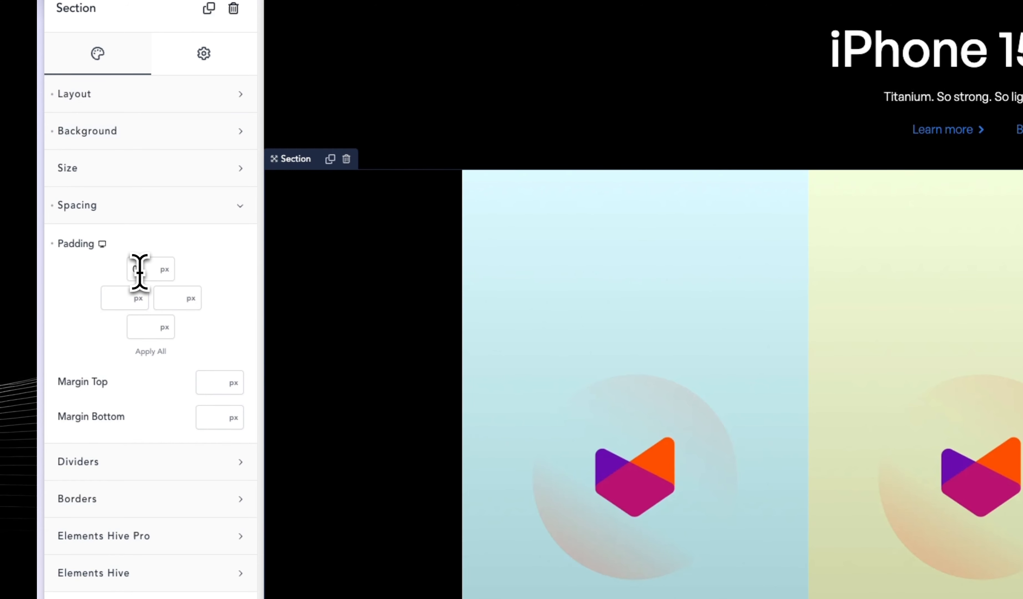
left_click(151, 351)
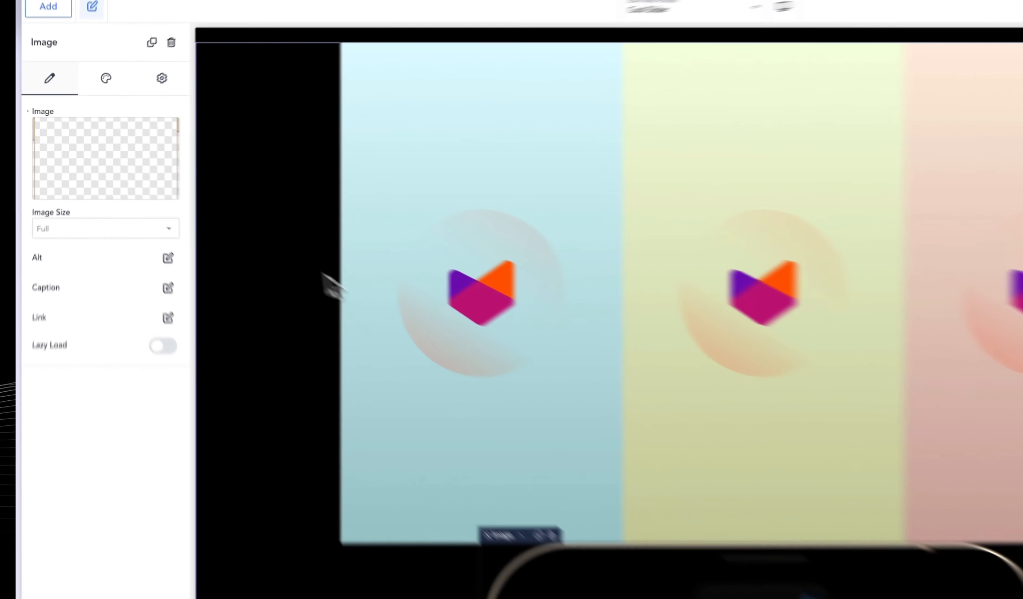
Set the width of the phone mockup image to 33%.
left_click(228, 218)
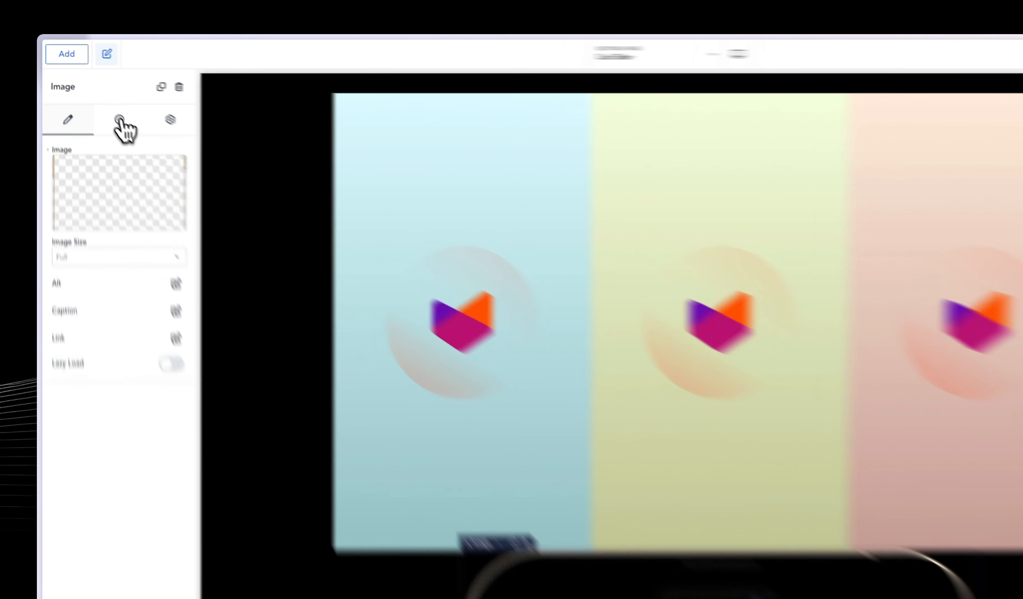
left_click(94, 96)
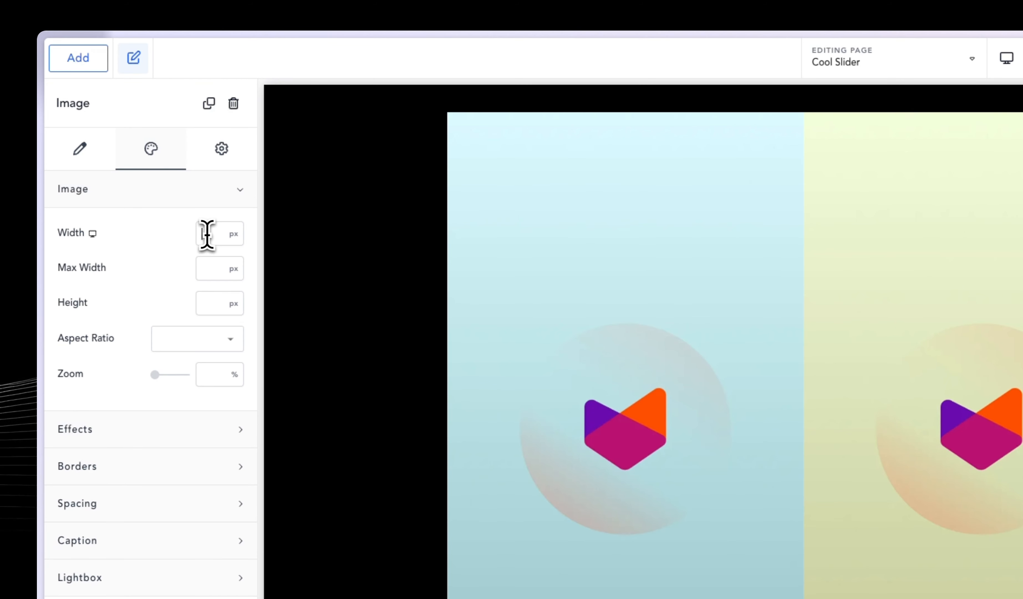
left_click(233, 237)
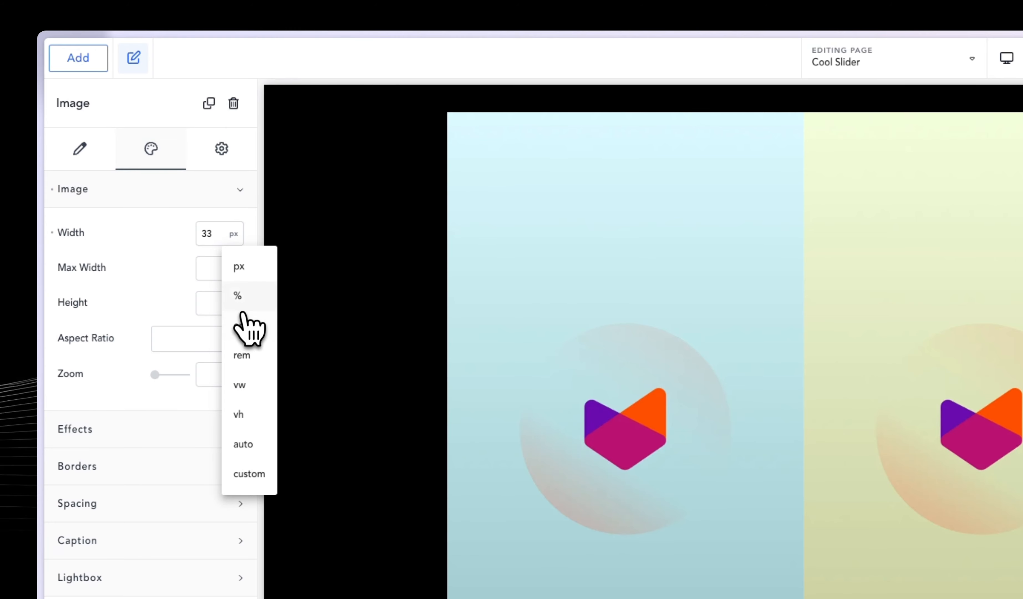
left_click(246, 295)
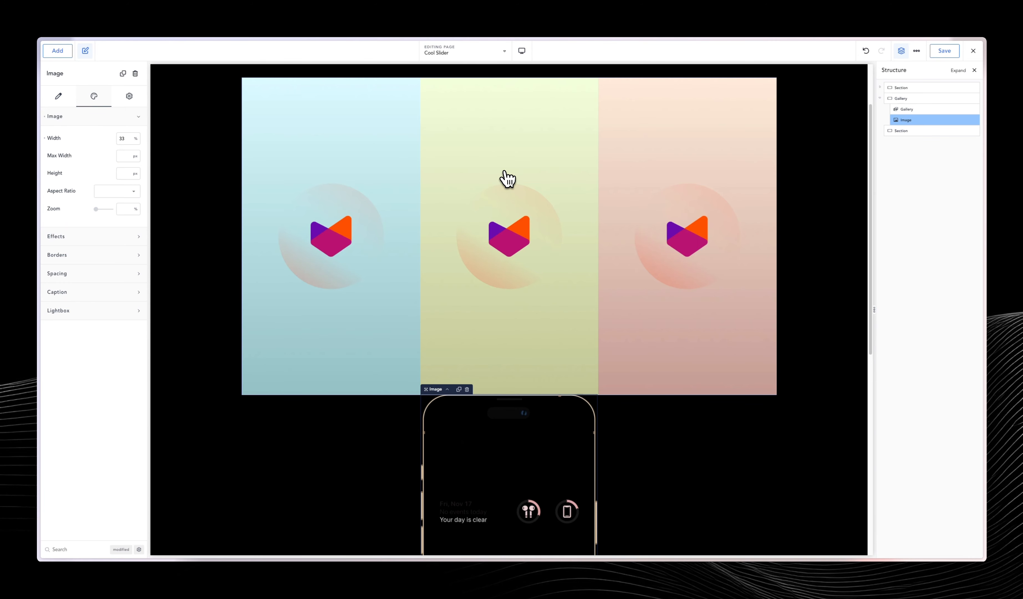
Duplicate the three wallpapers in the gallery and reorder them so the blue, green, peach sequence repeats twice.
left_click(921, 109)
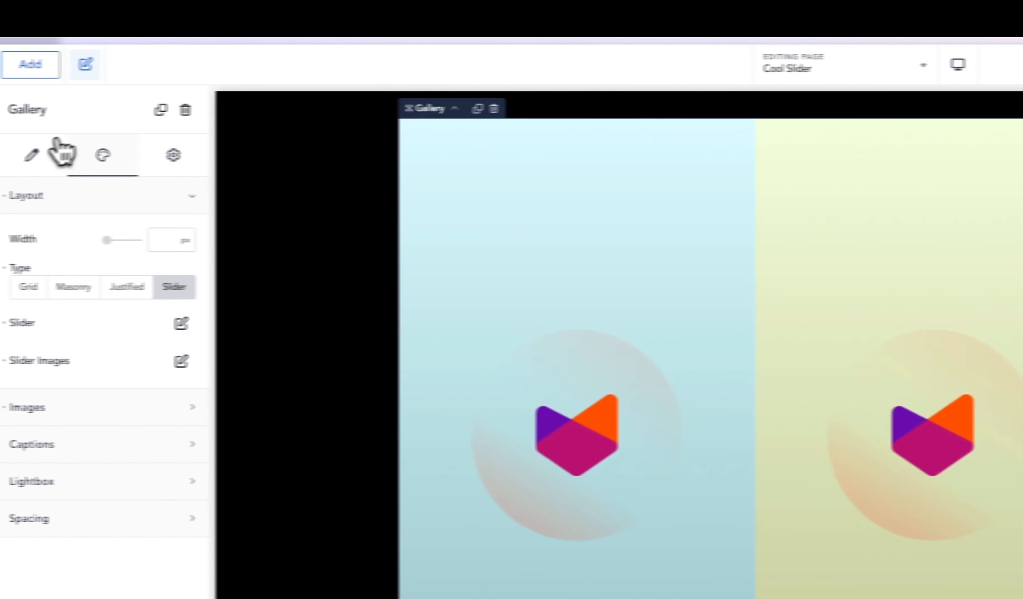
left_click(57, 141)
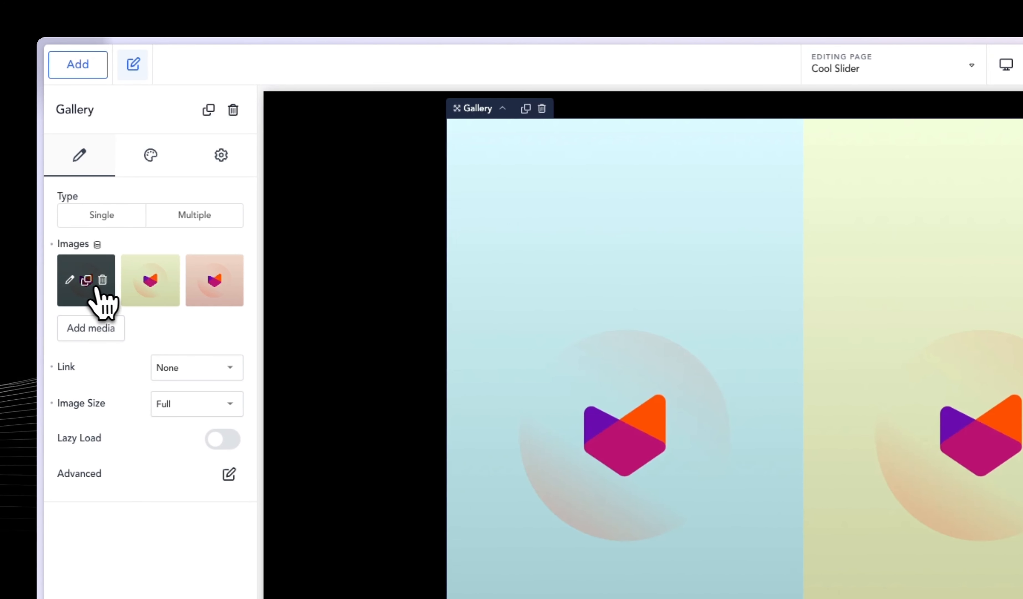
left_click(39, 280)
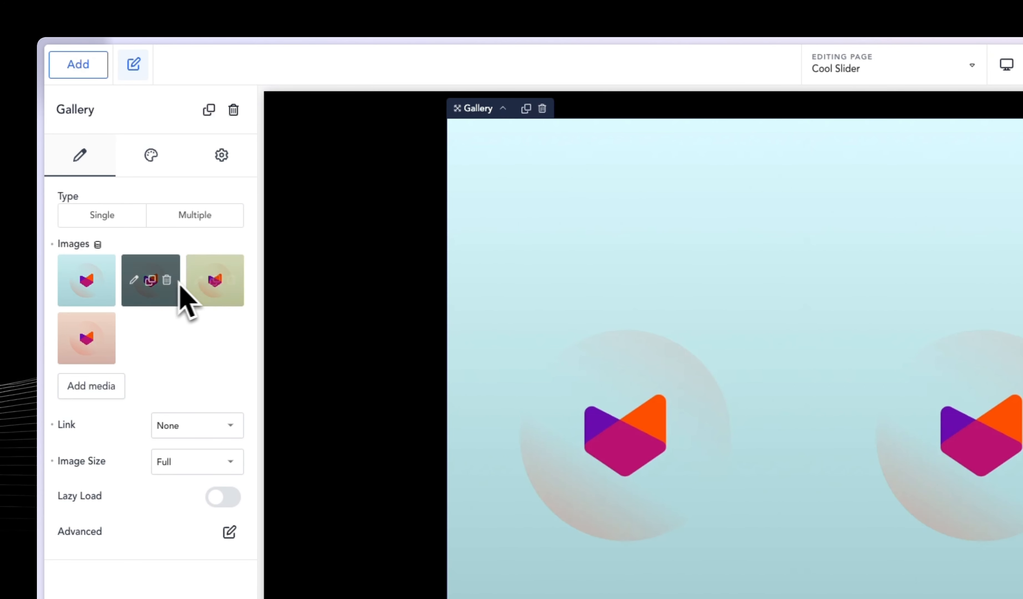
left_click_drag(178, 293, 161, 347)
left_click(153, 283)
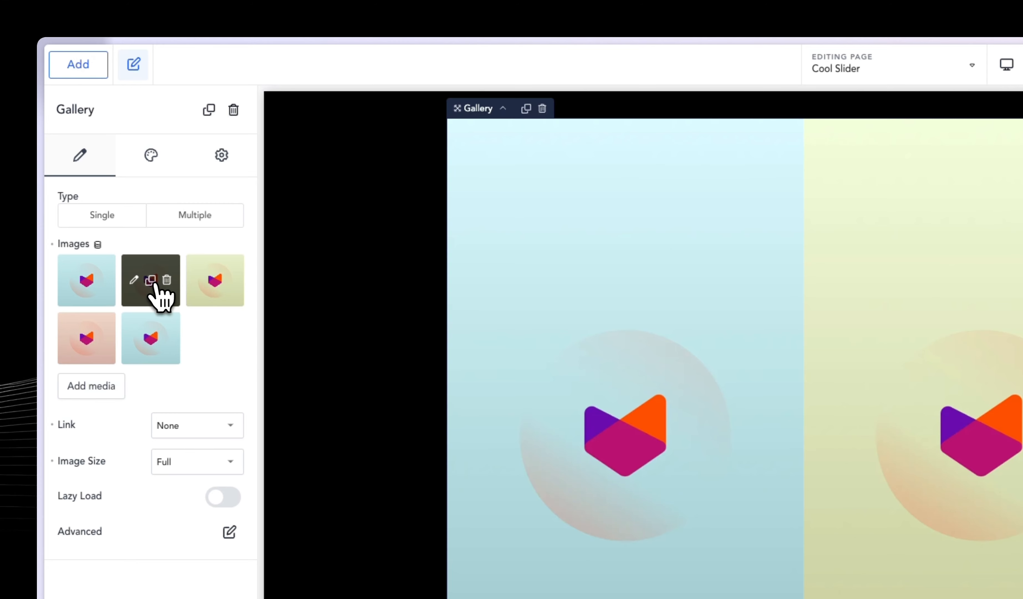
left_click_drag(210, 275, 187, 359)
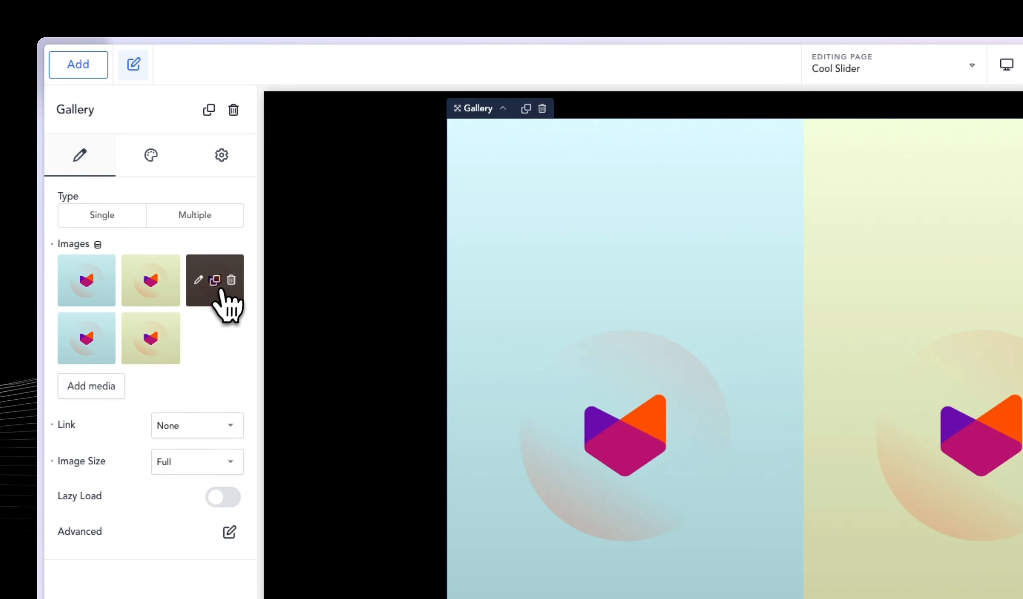
left_click(218, 283)
mouse_move(218, 341)
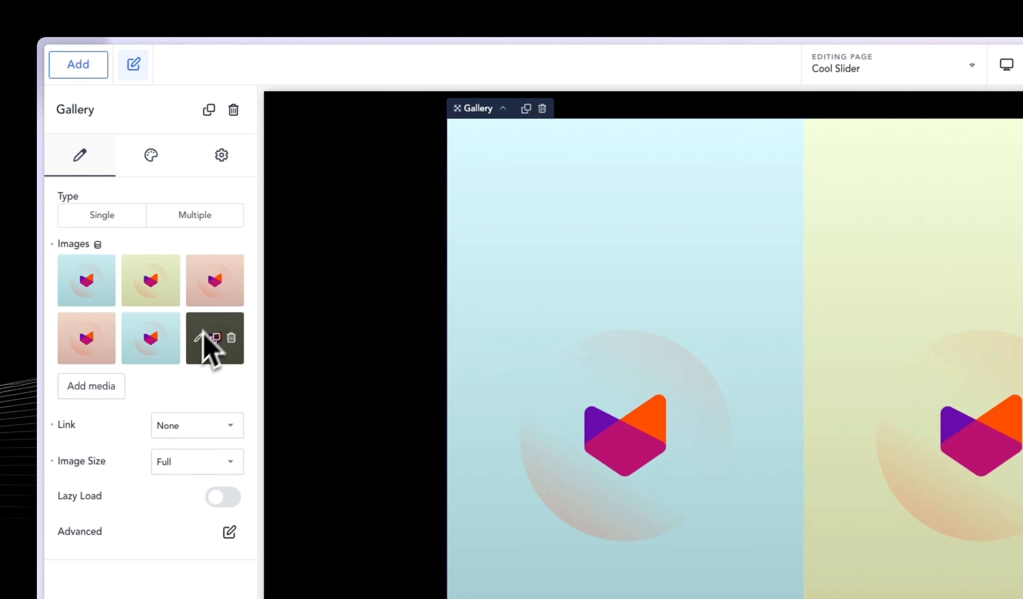
left_click_drag(80, 342, 192, 359)
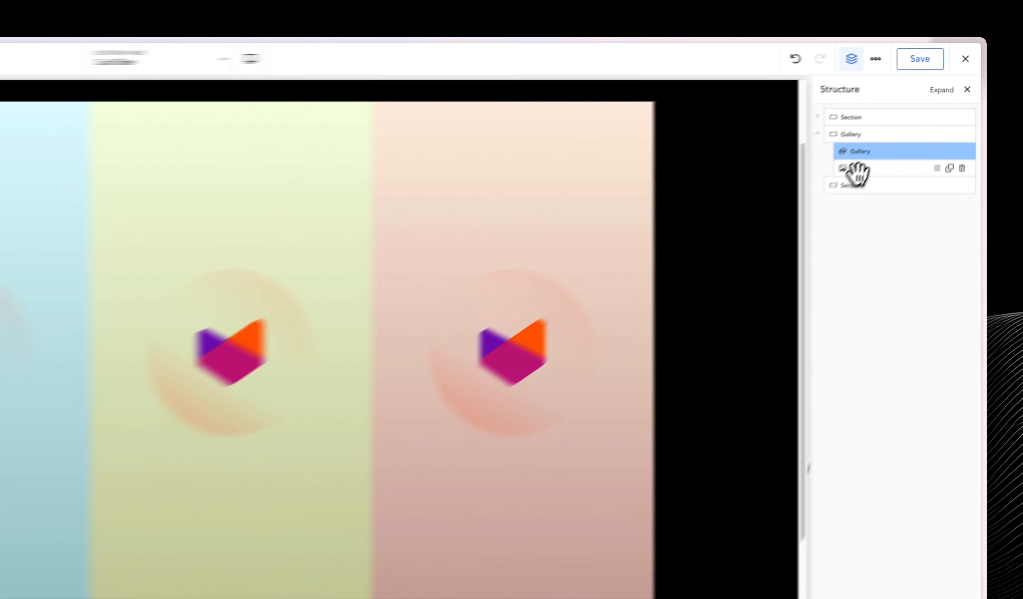
Name the phone mockup image element iPhone in the structure and set its wrapper position to absolute.
left_click(909, 121)
double_click(832, 203)
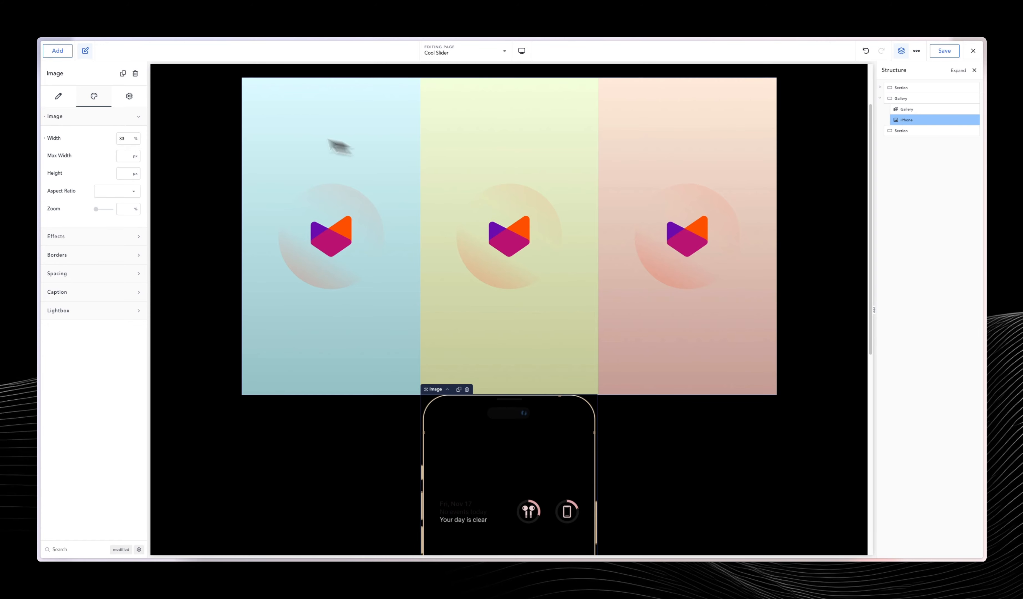
left_click(129, 97)
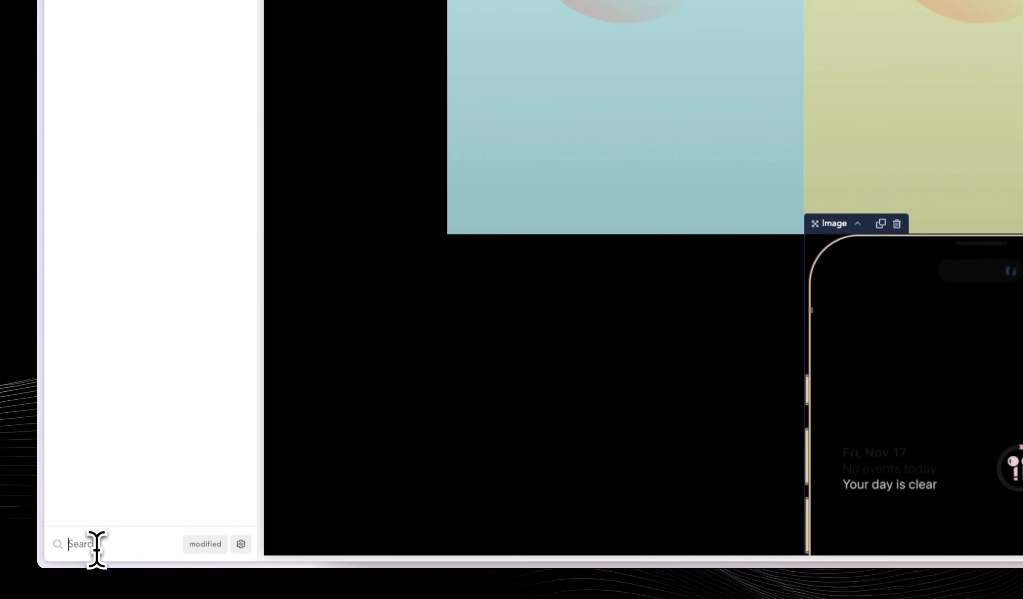
left_click(96, 539)
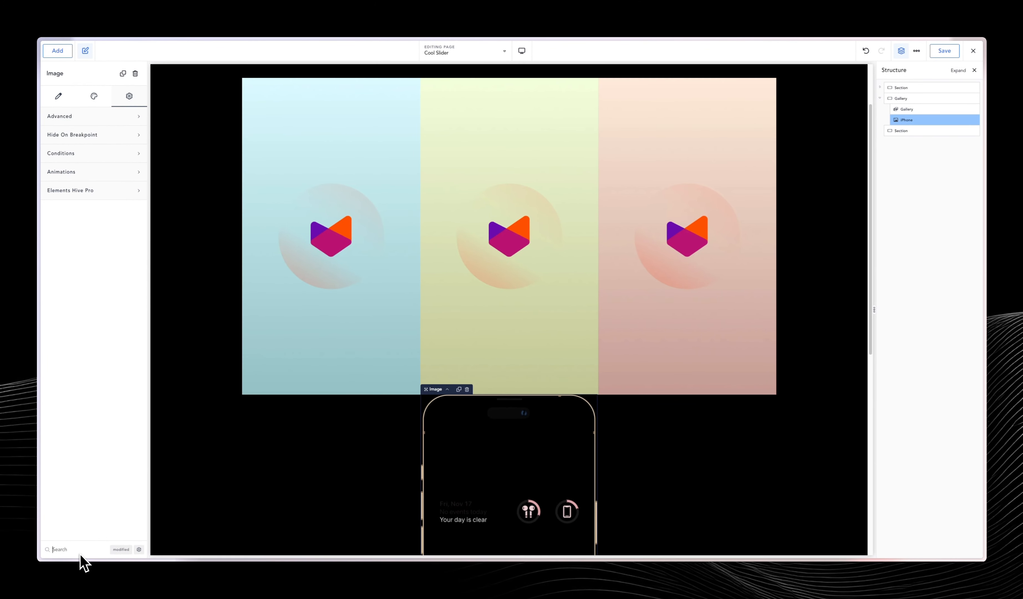
type("position")
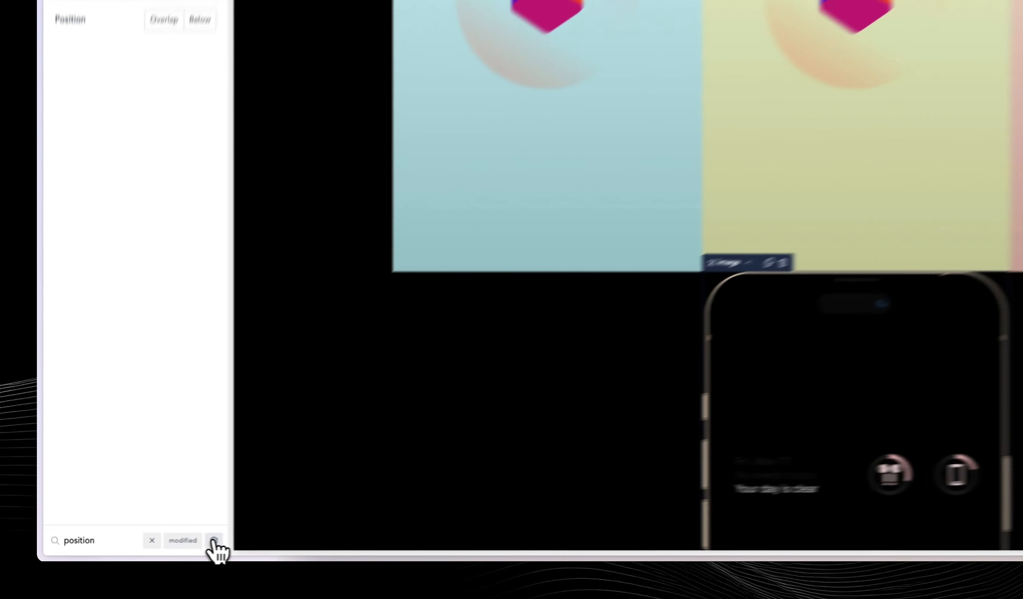
left_click(121, 550)
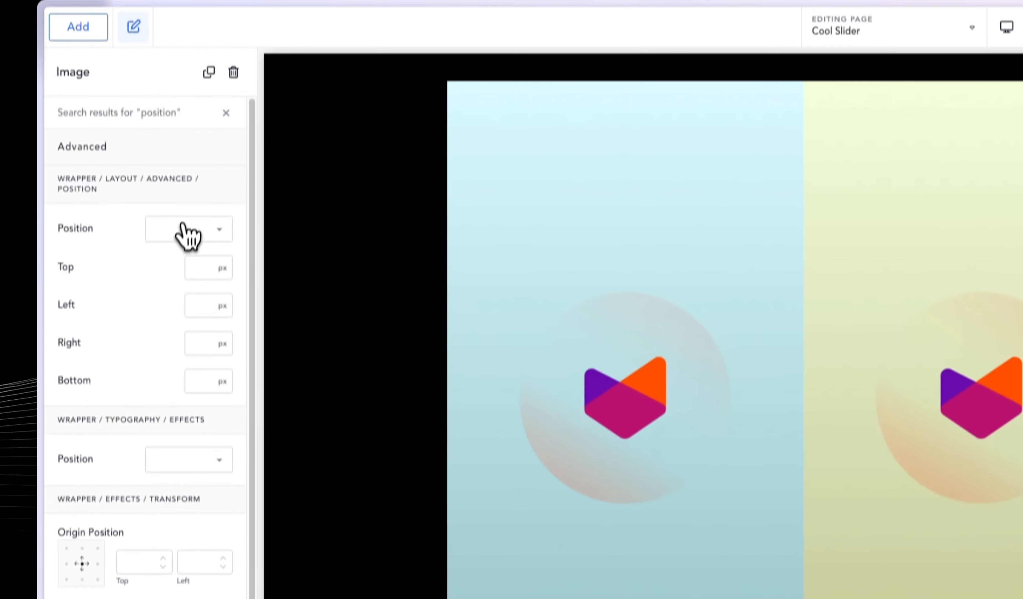
left_click(185, 229)
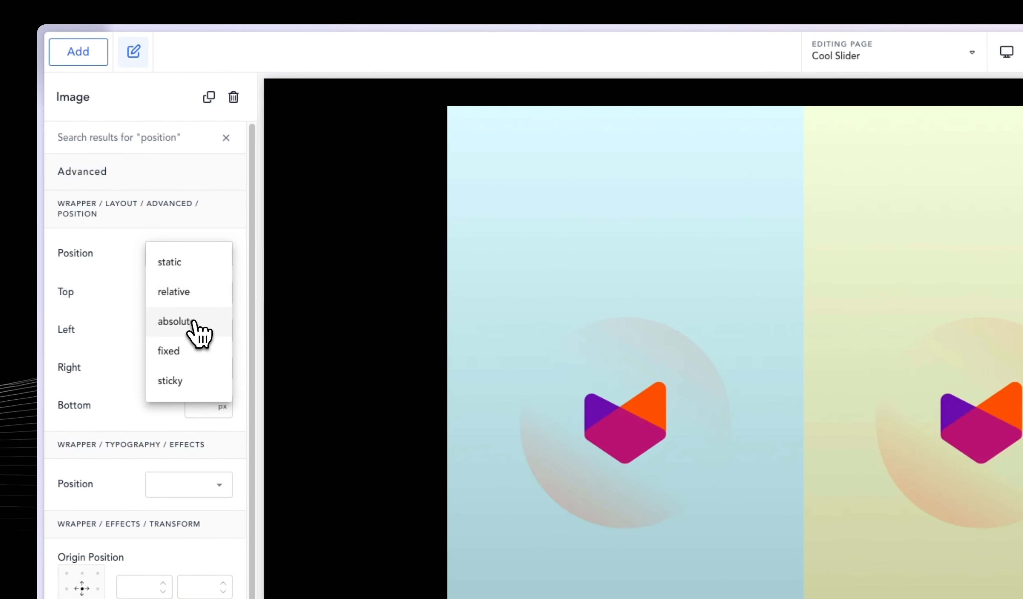
left_click(200, 296)
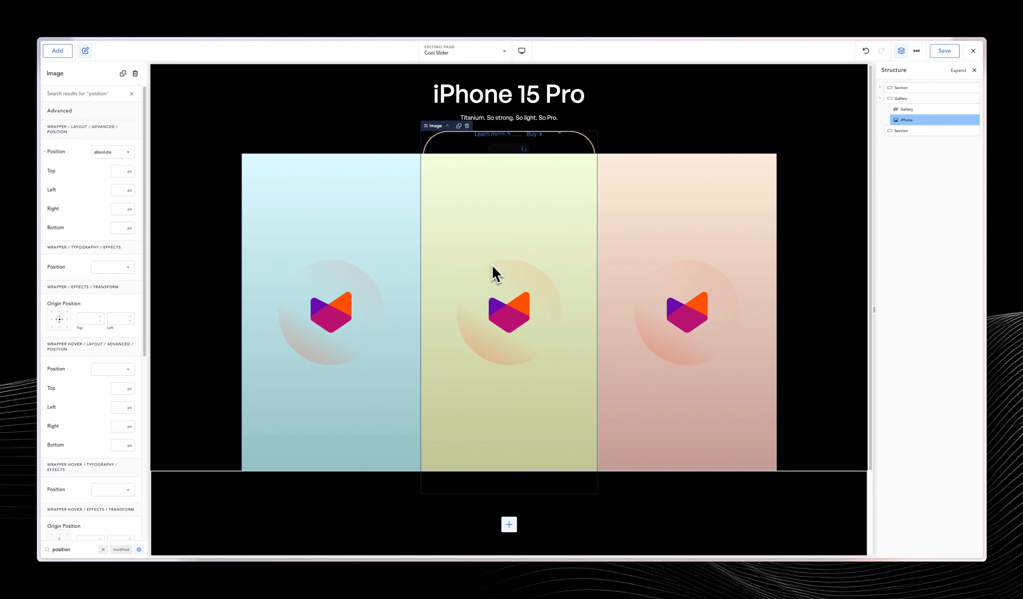
Set the wrapper Z-Index of the iPhone image to 4 so it sits above the gallery.
double_click(64, 549)
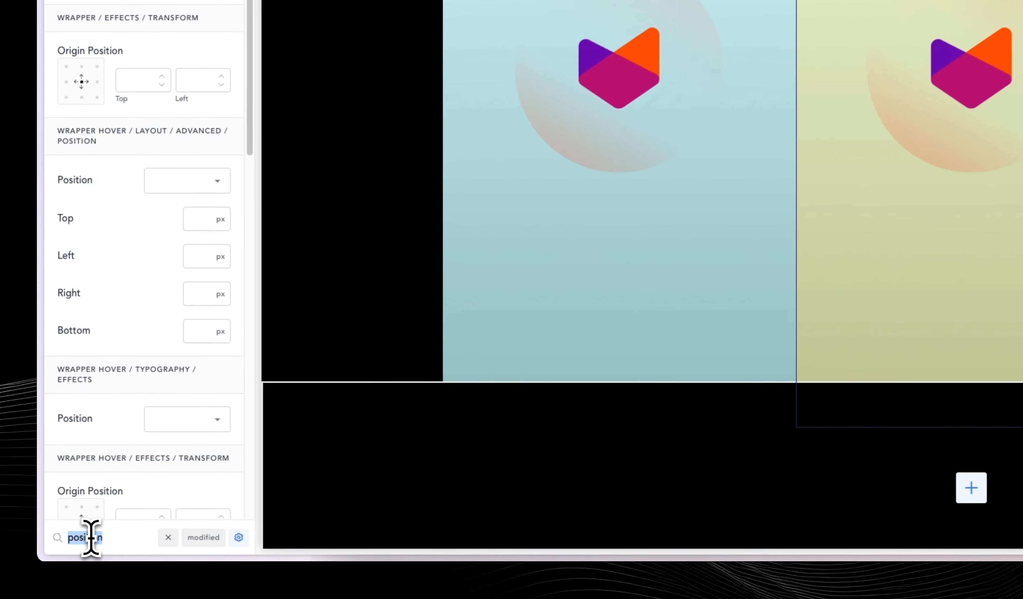
type("inde")
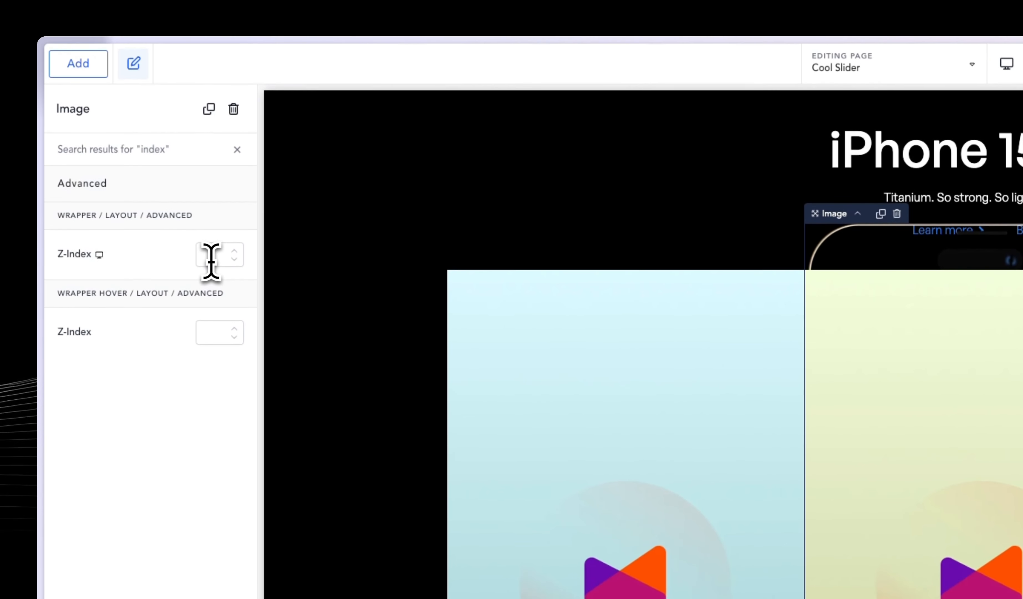
left_click(211, 258)
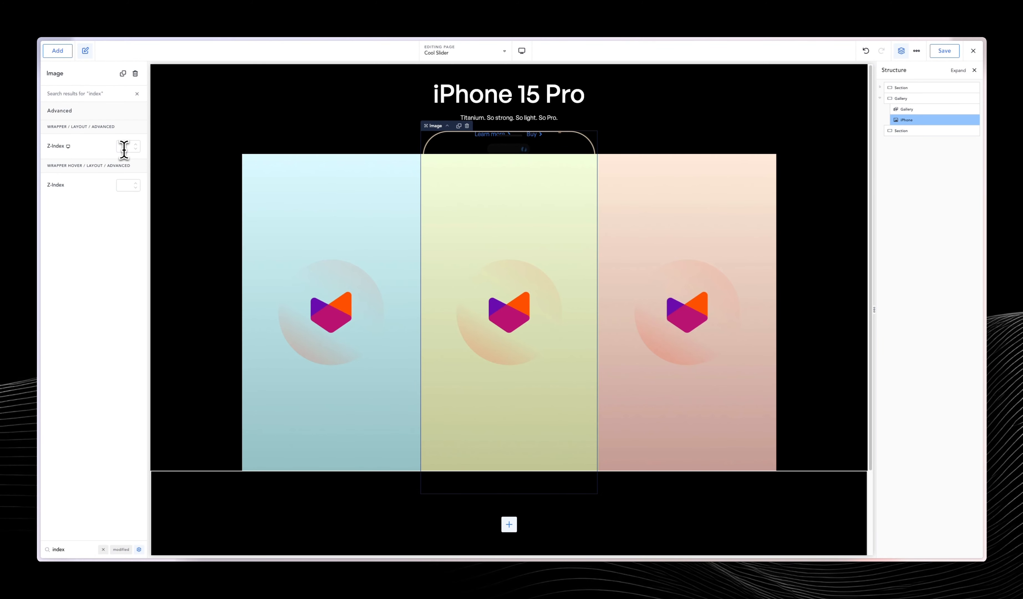
type("4")
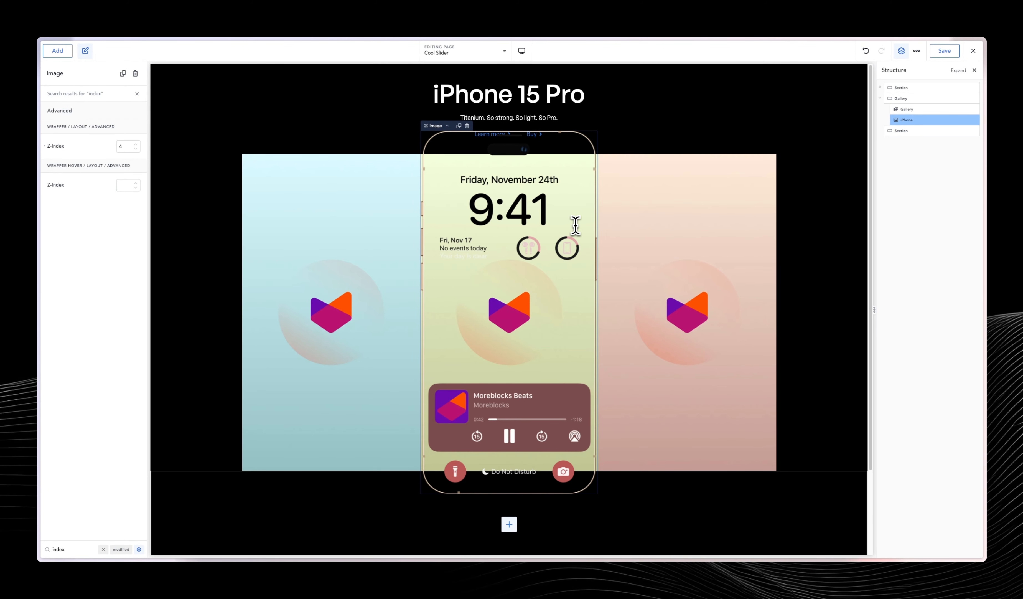
Set the custom height of the Gallery element's slider images to 1000 px, then reduce it to 977 px.
left_click(921, 109)
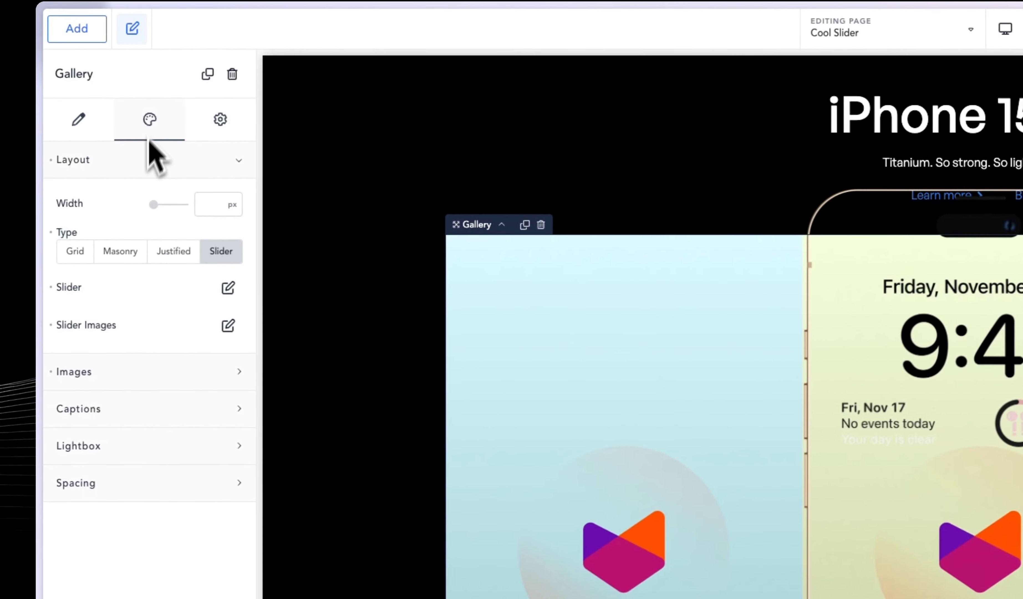
left_click(227, 324)
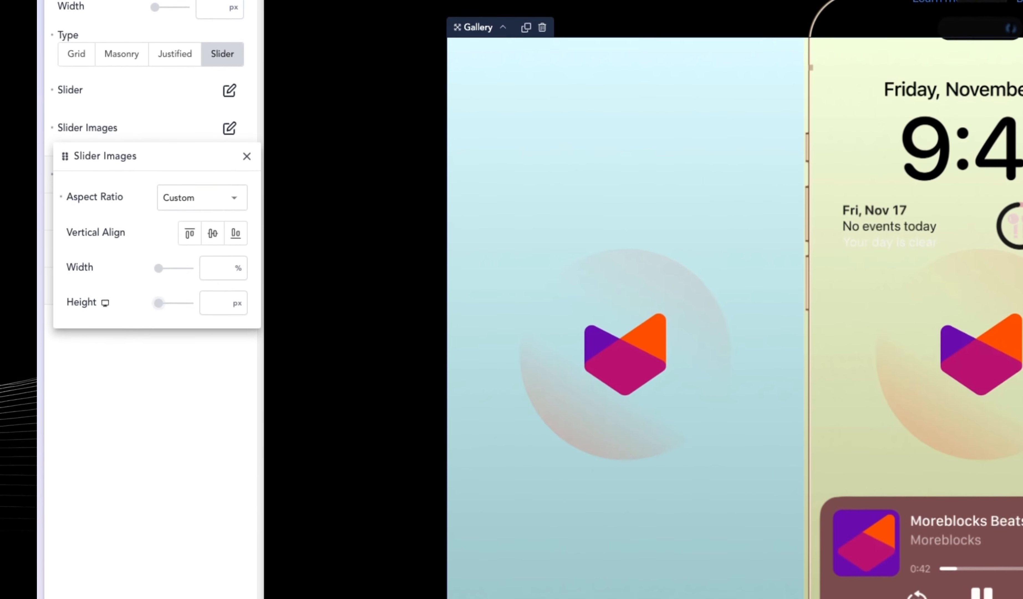
left_click(217, 299)
type("1000")
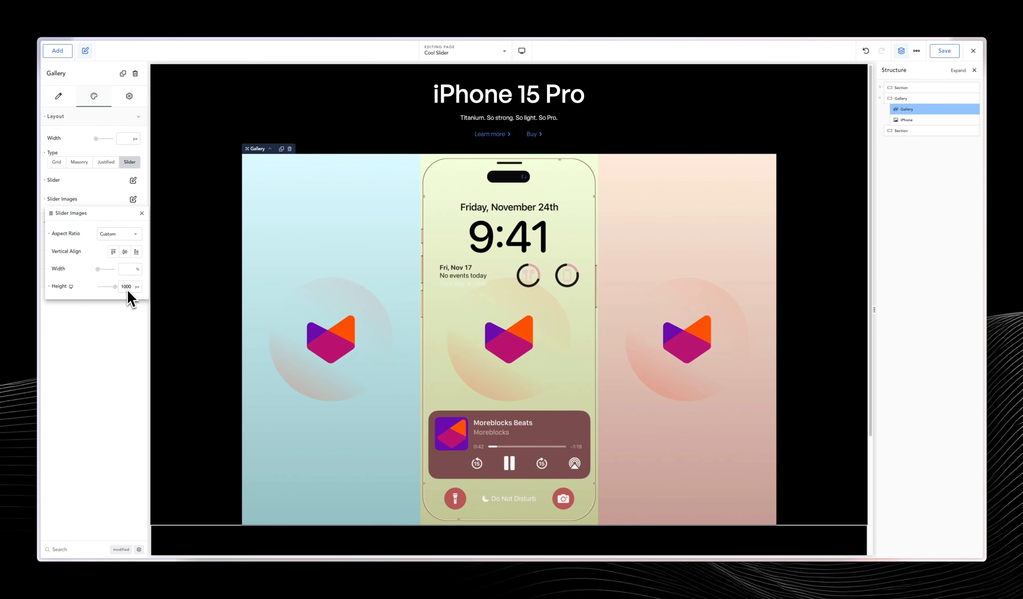
key("shift+Down")
key("shift+Down")
key("shift+Down")
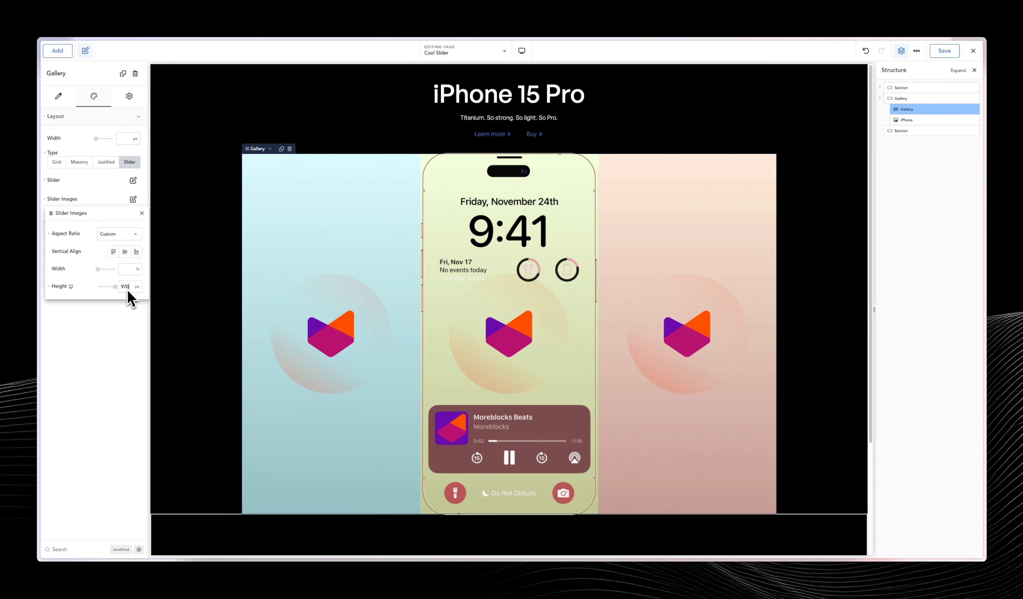
key("shift+Up")
key("Down")
key("Down")
key("Down")
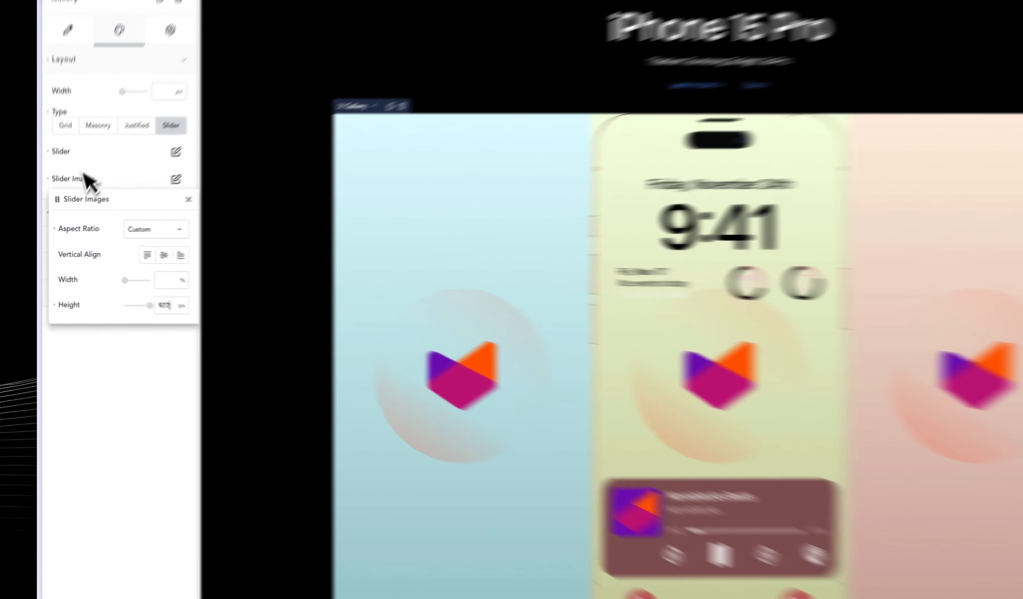
Set the border radius of the Gallery images to 70 px.
left_click(93, 196)
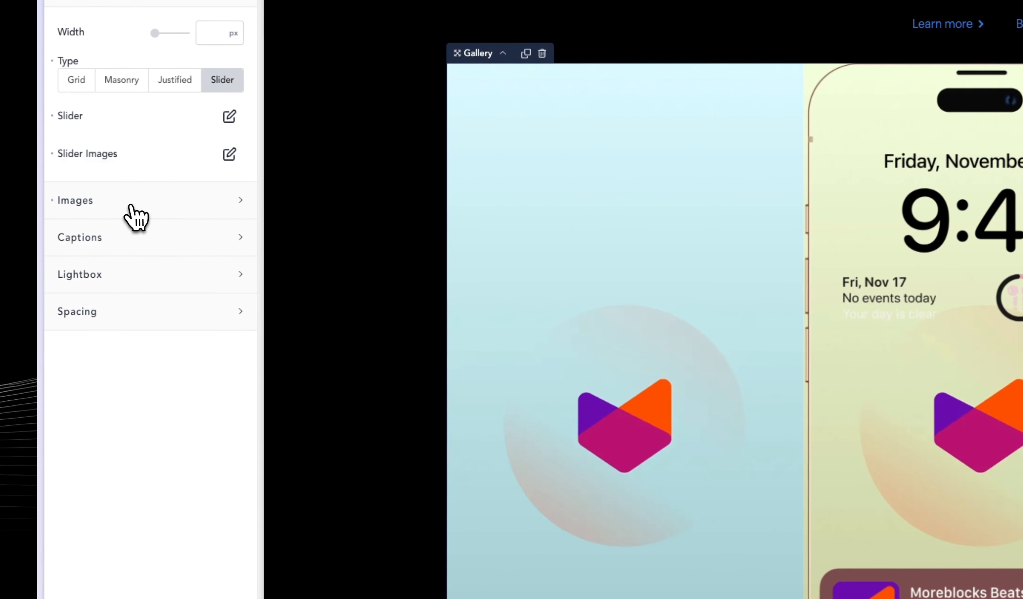
left_click(131, 205)
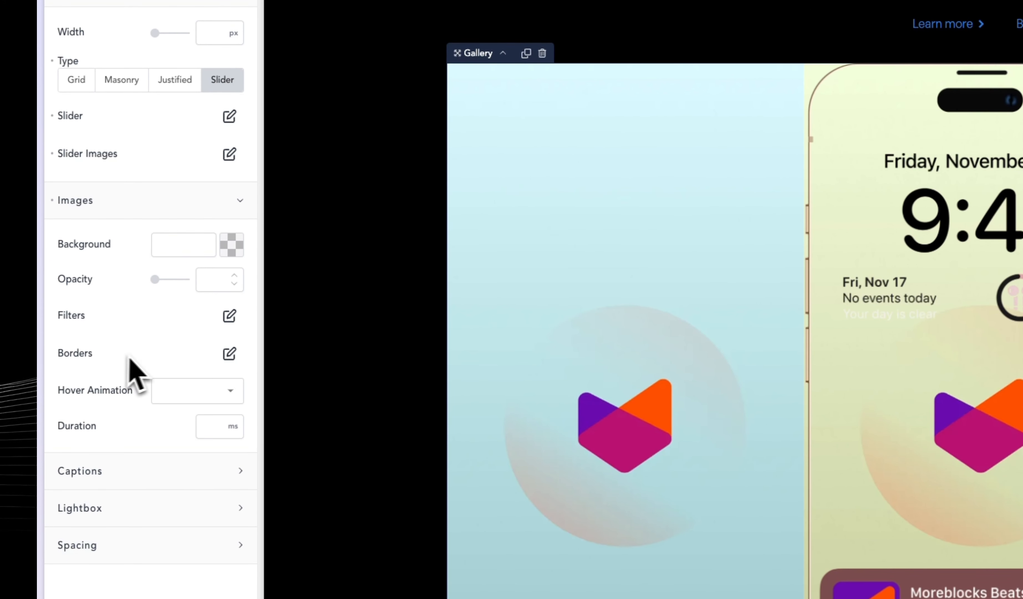
left_click(230, 355)
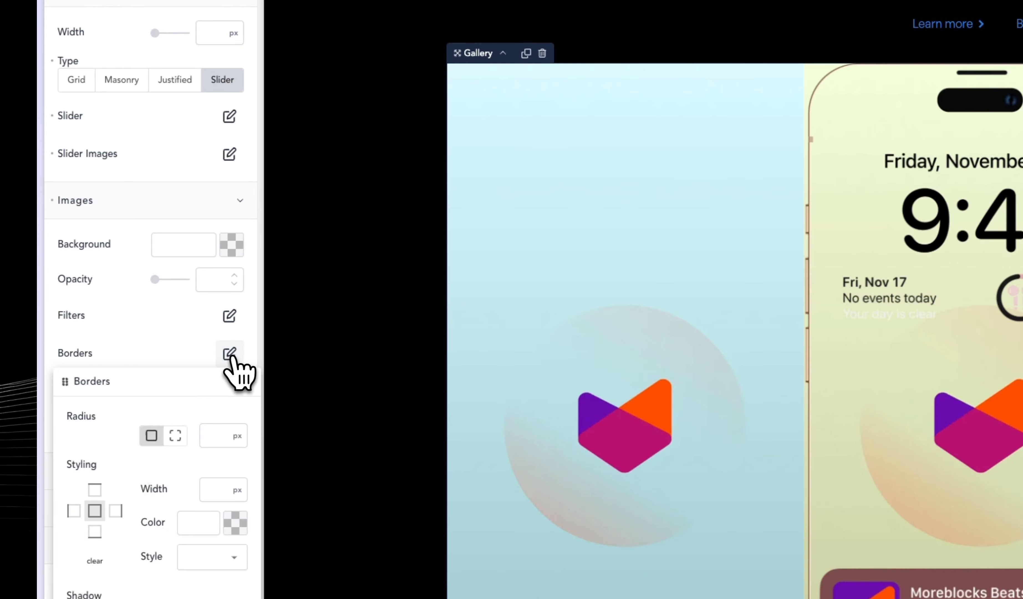
scroll(215, 471, "down", 5)
left_click(217, 267)
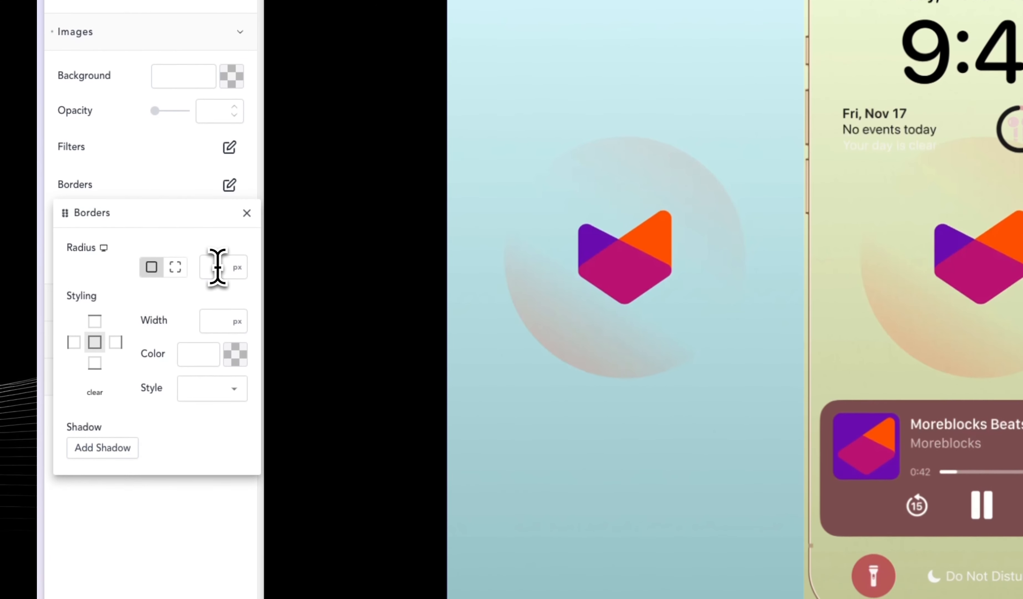
type("70")
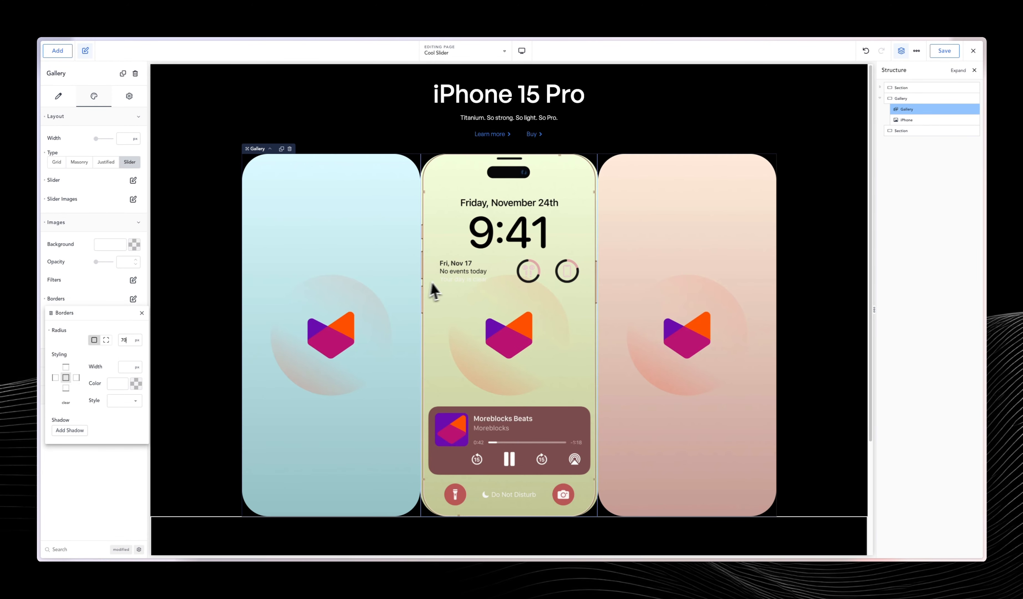
Set the width of the iPhone image to 34%.
left_click(444, 282)
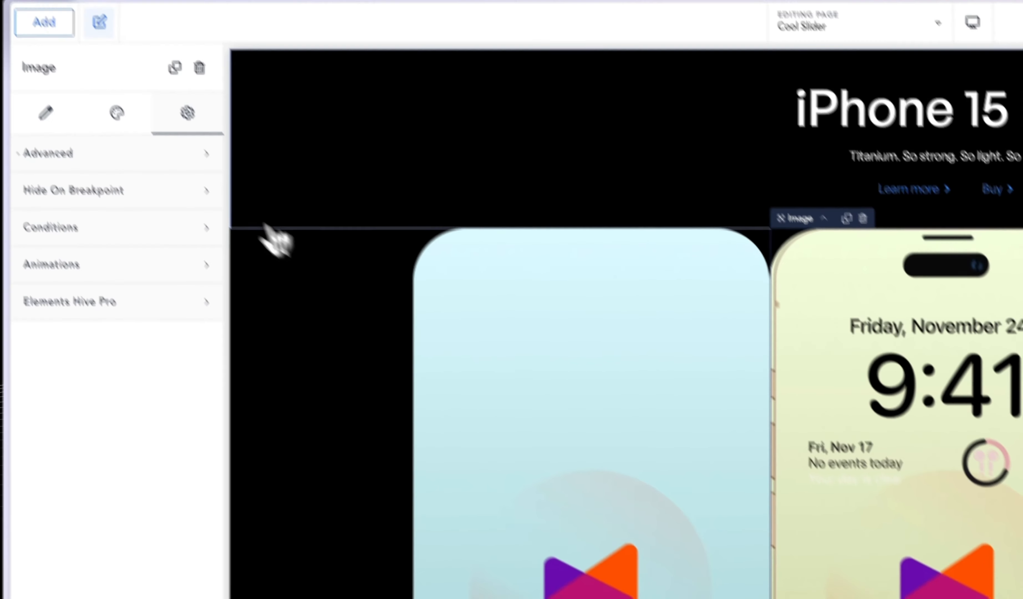
left_click(62, 69)
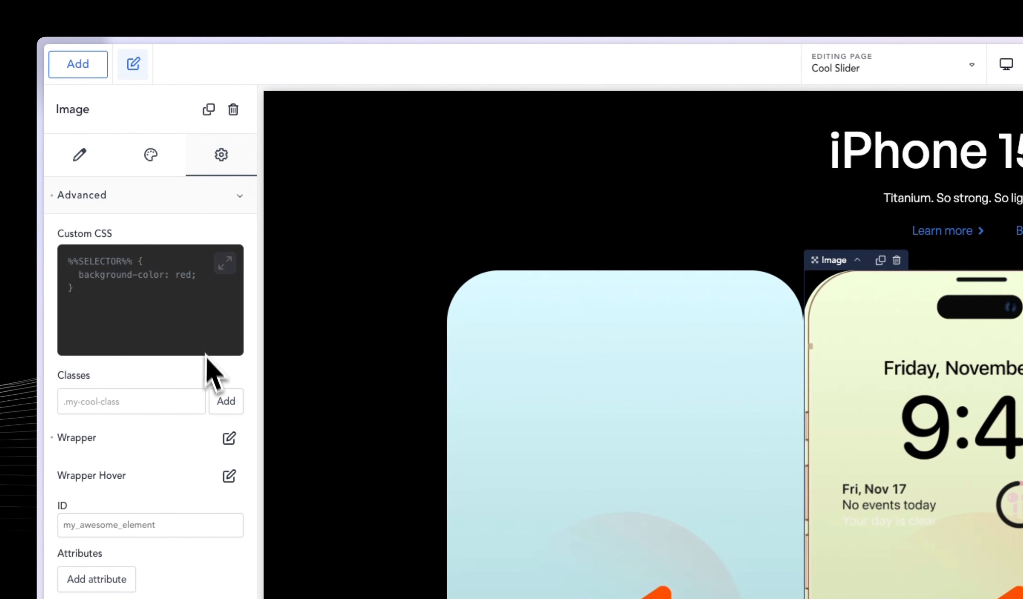
left_click(150, 156)
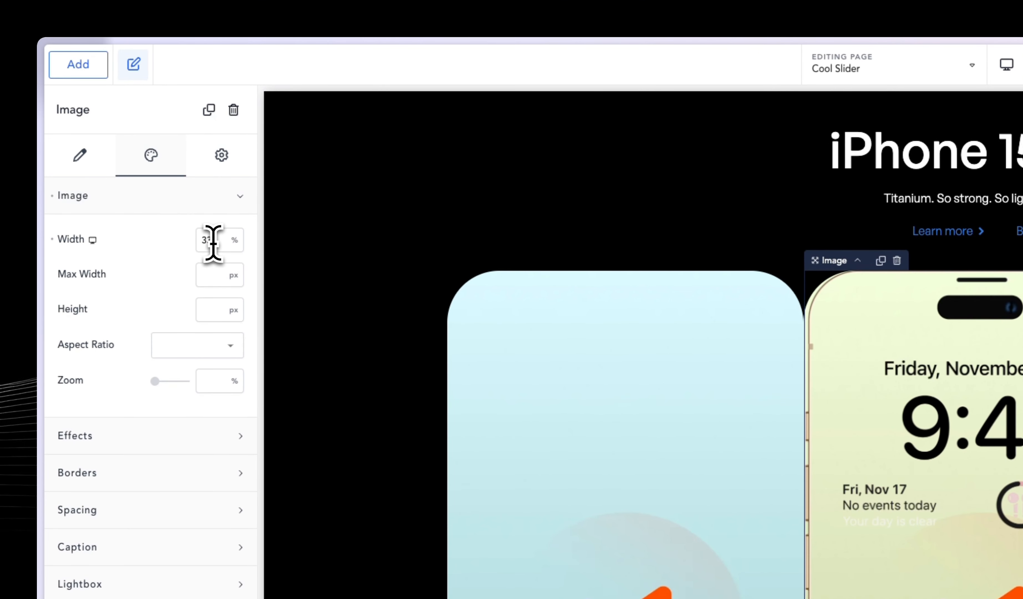
key("Up")
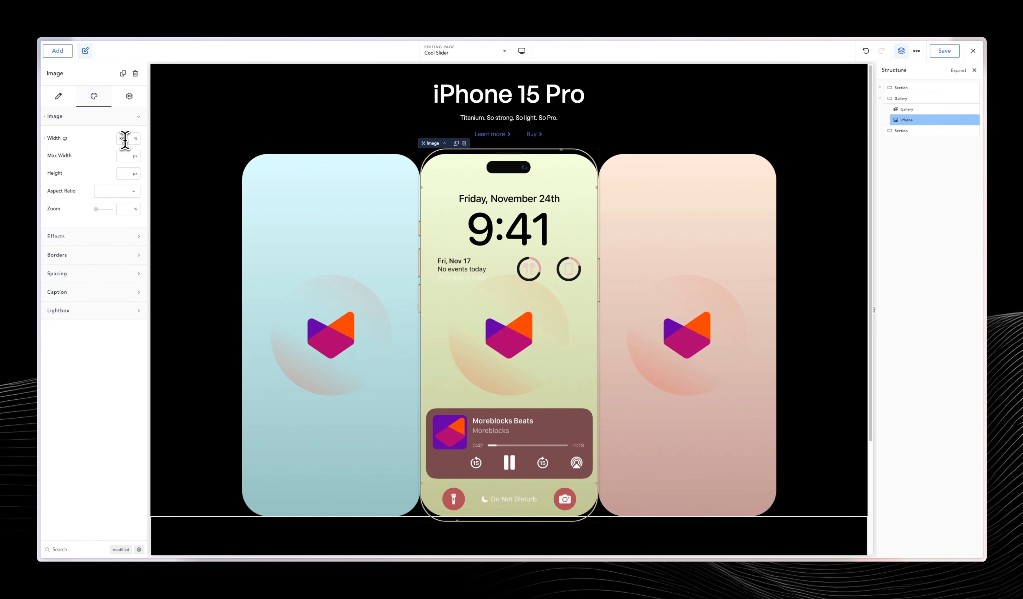
Set the height of the Gallery's slider images to 1003 px to match the iPhone frame.
left_click(906, 109)
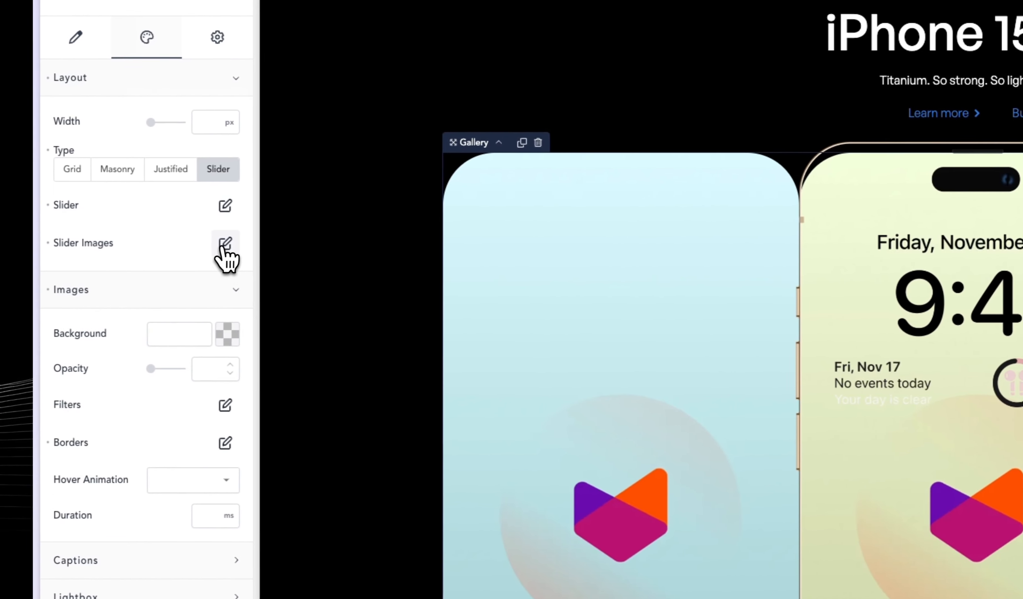
left_click(227, 243)
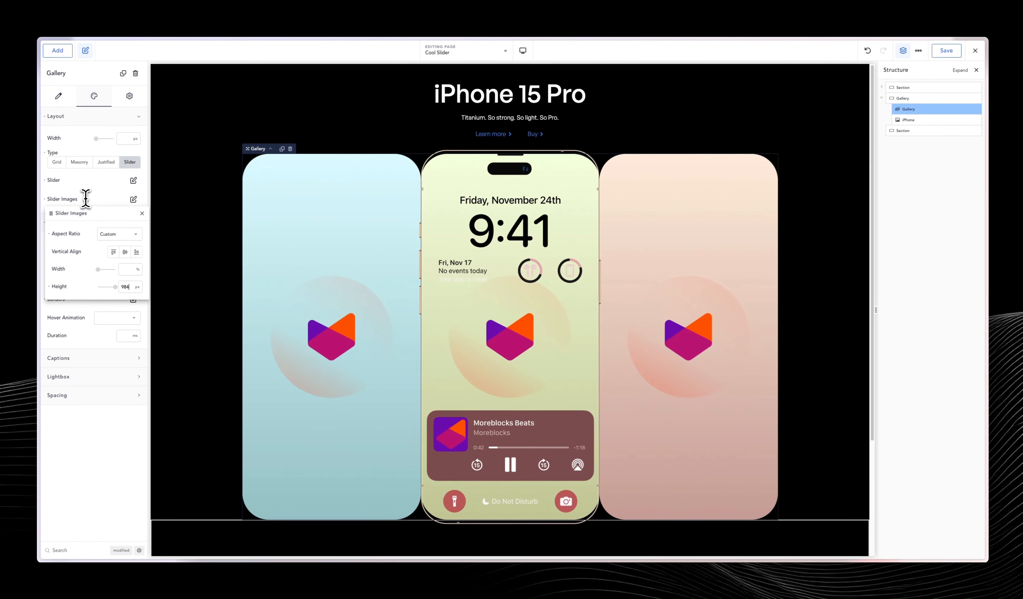
key("Up")
key("Up")
key("Up")
key("Up")
key("Up")
key("Up")
key("Up")
key("Up")
key("Up")
key("Up")
key("Up")
key("Up")
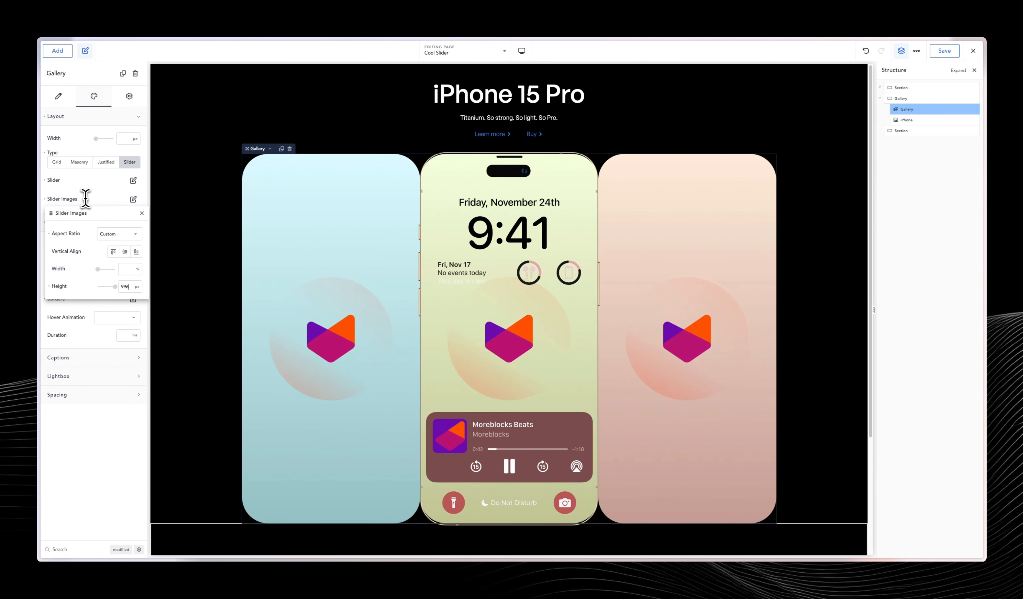
key("Up")
key("Up")
key("Up")
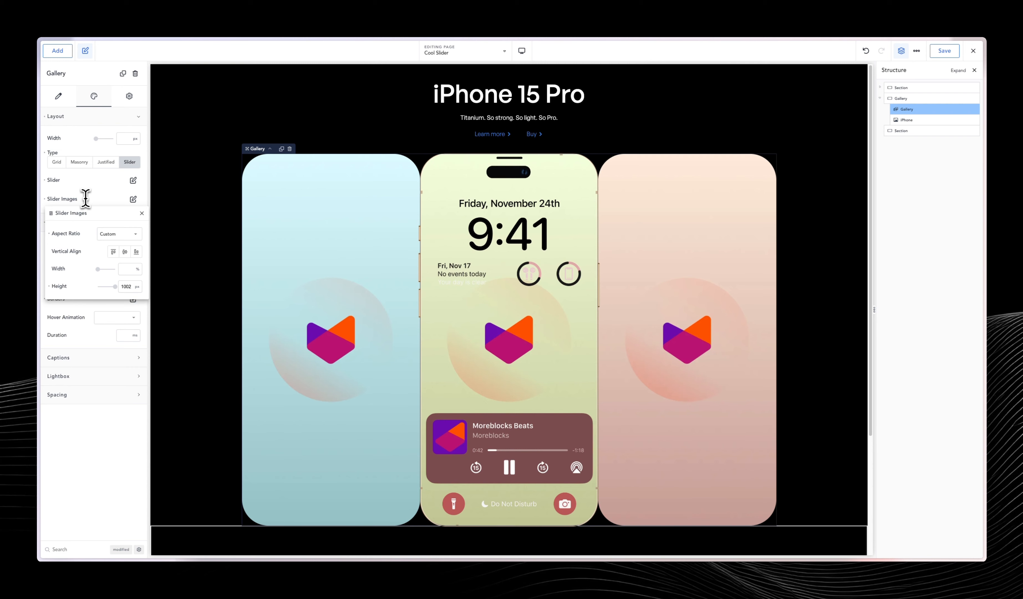
scroll(568, 256, "down", 3)
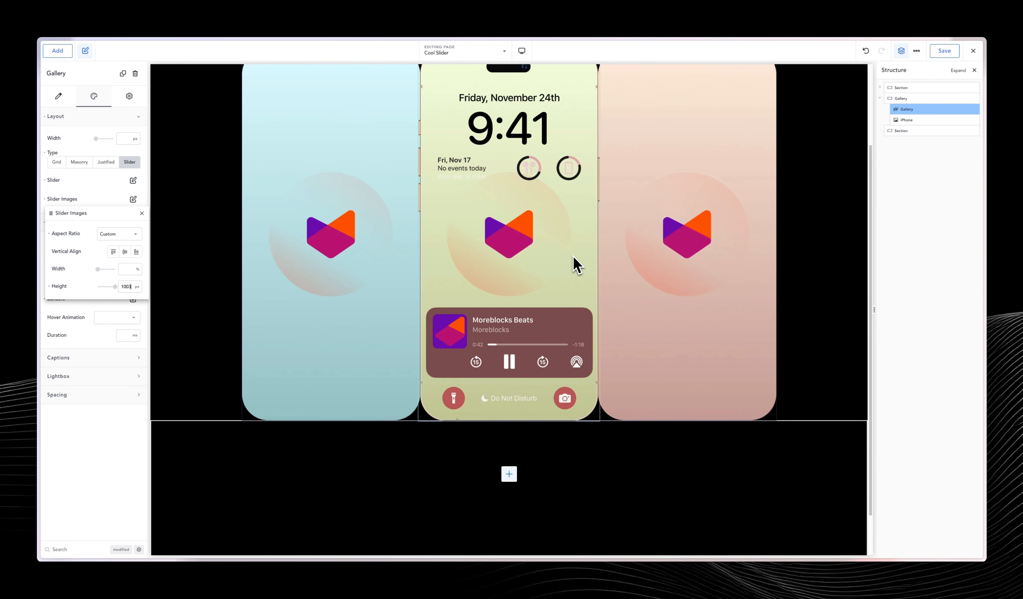
scroll(714, 335, "up", 3)
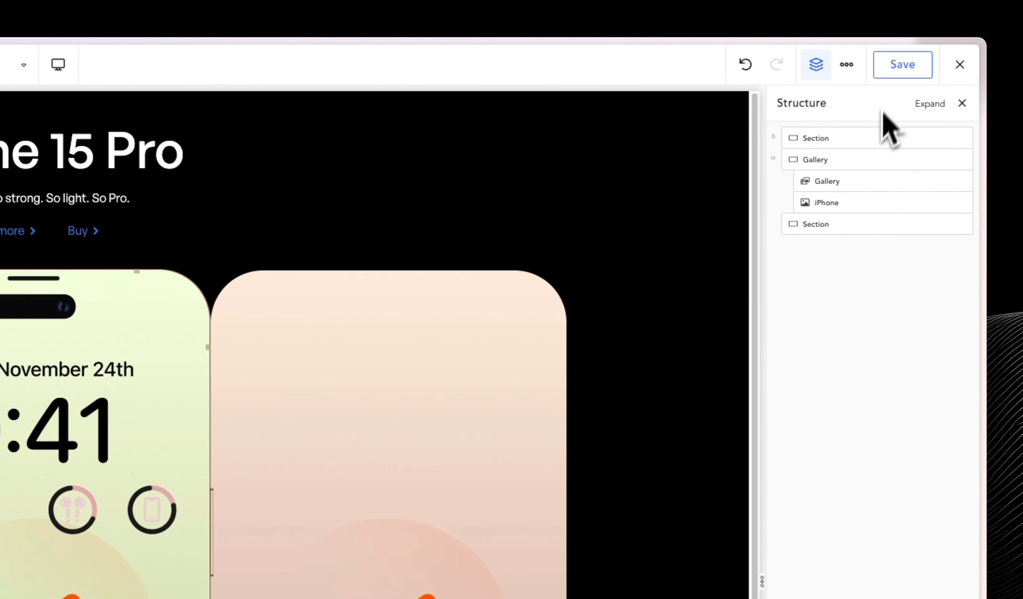
Save the changes to the Cool Slider page.
left_click(944, 53)
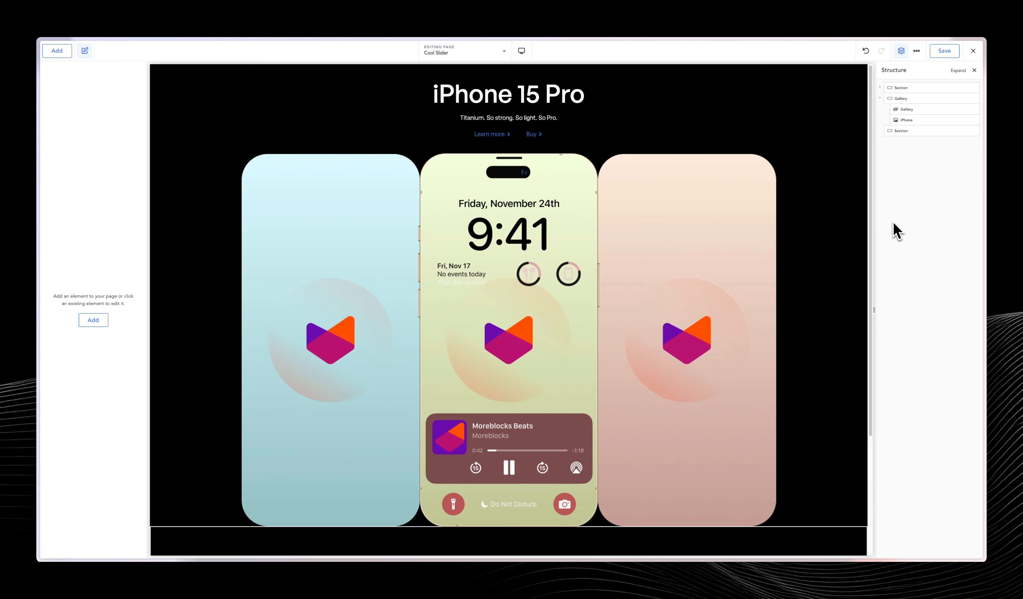
left_click(941, 51)
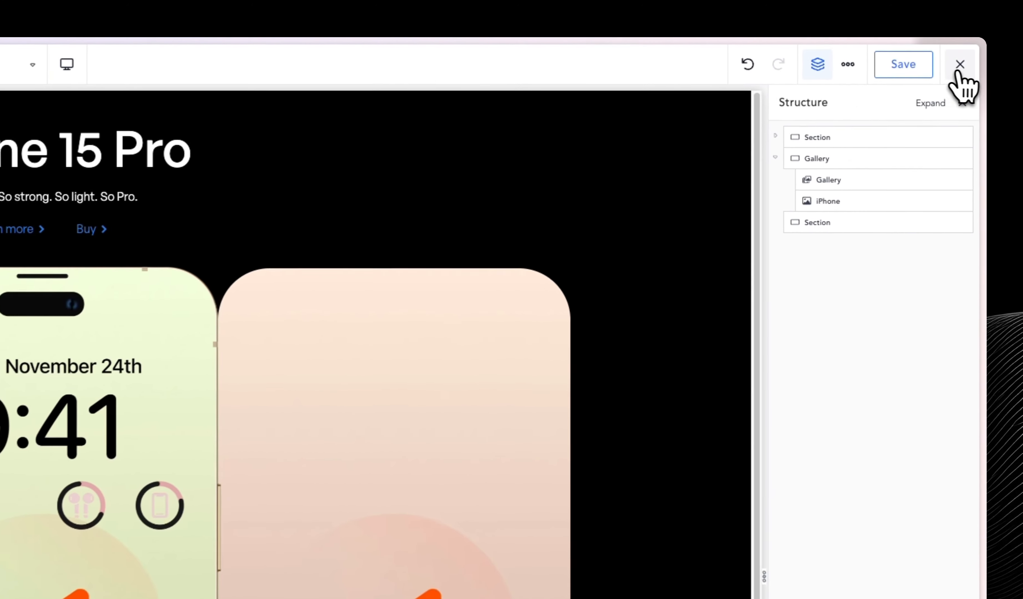
Close the two older Cool Slider browser tabs and exit the builder to the page's frontend.
left_click(962, 61)
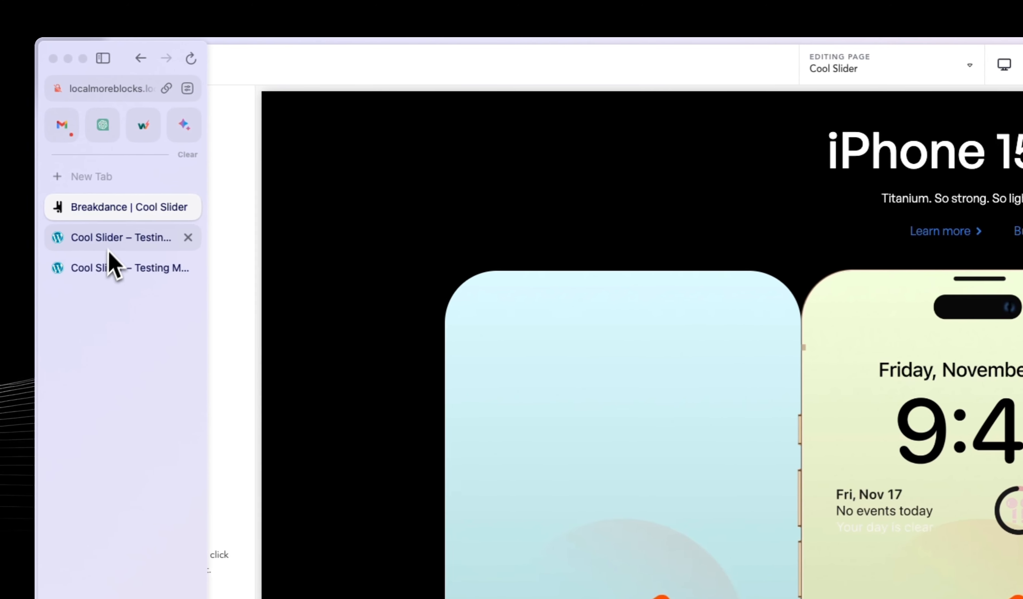
middle_click(111, 246)
middle_click(114, 242)
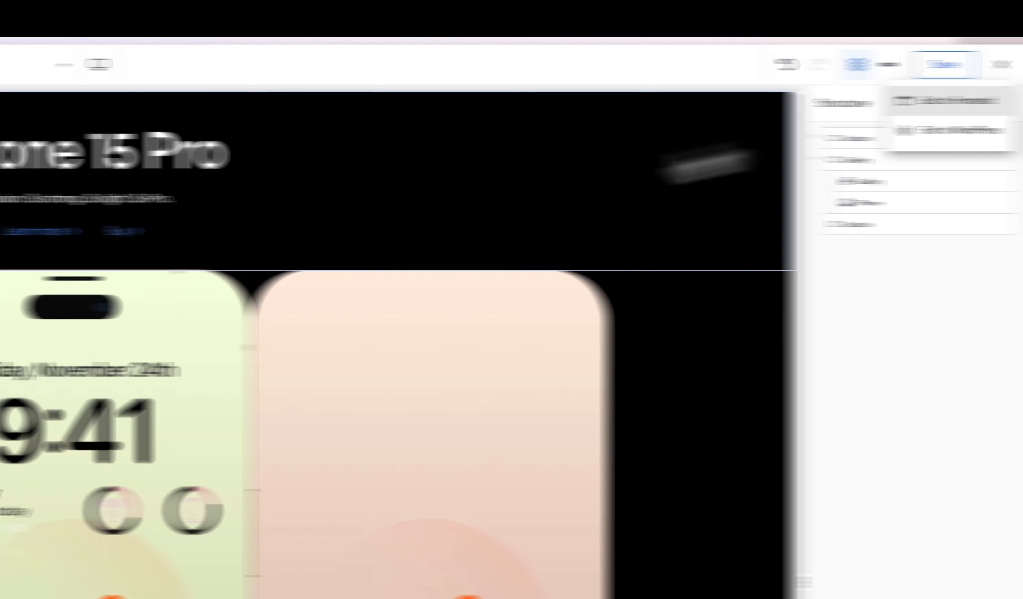
left_click(946, 100)
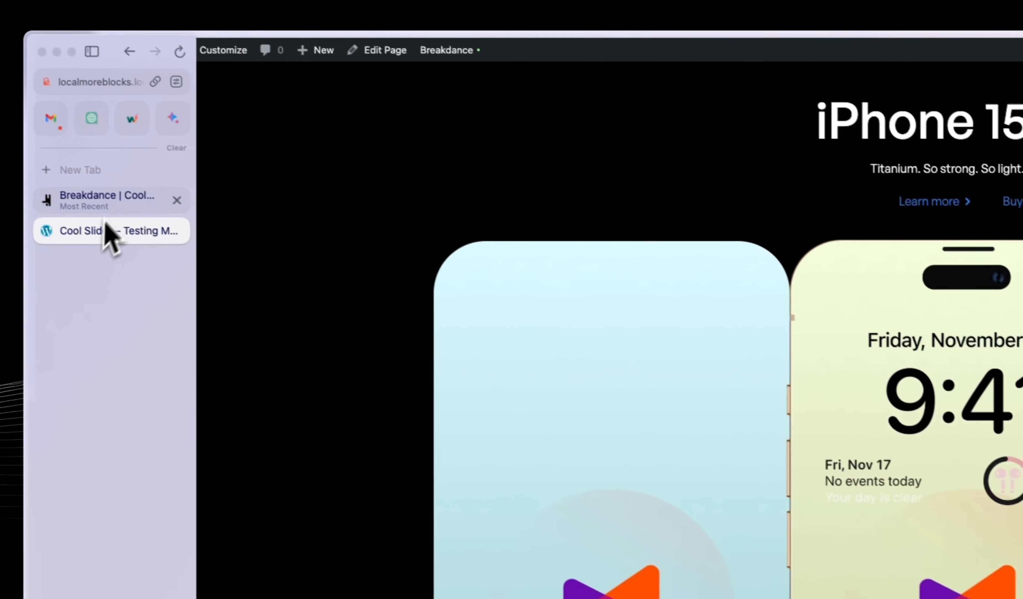
Return to the Cool Slider builder and enable infinite looping and centered slides in the Gallery's slider settings.
left_click(133, 217)
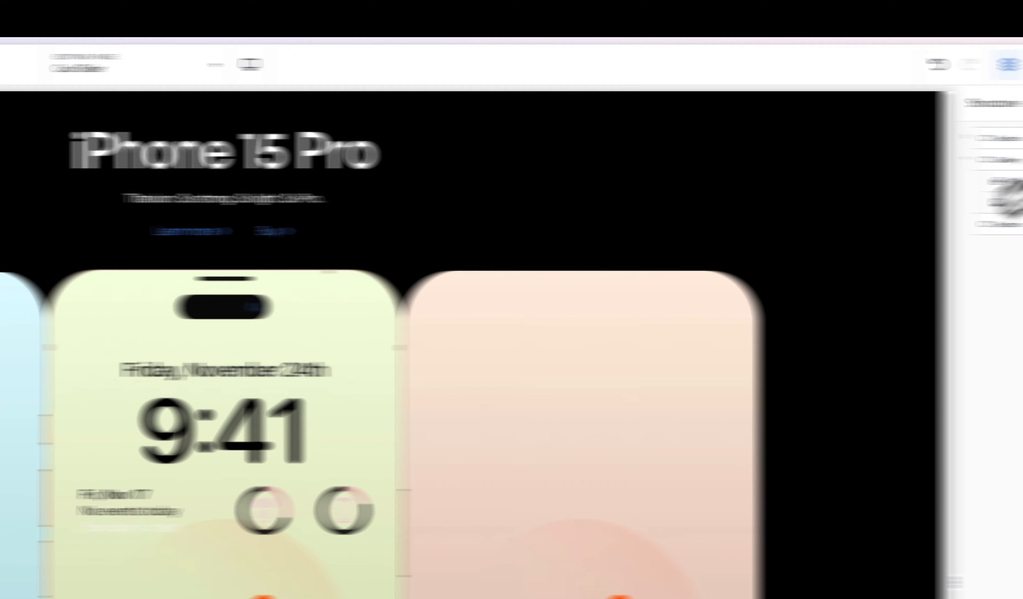
left_click(1010, 182)
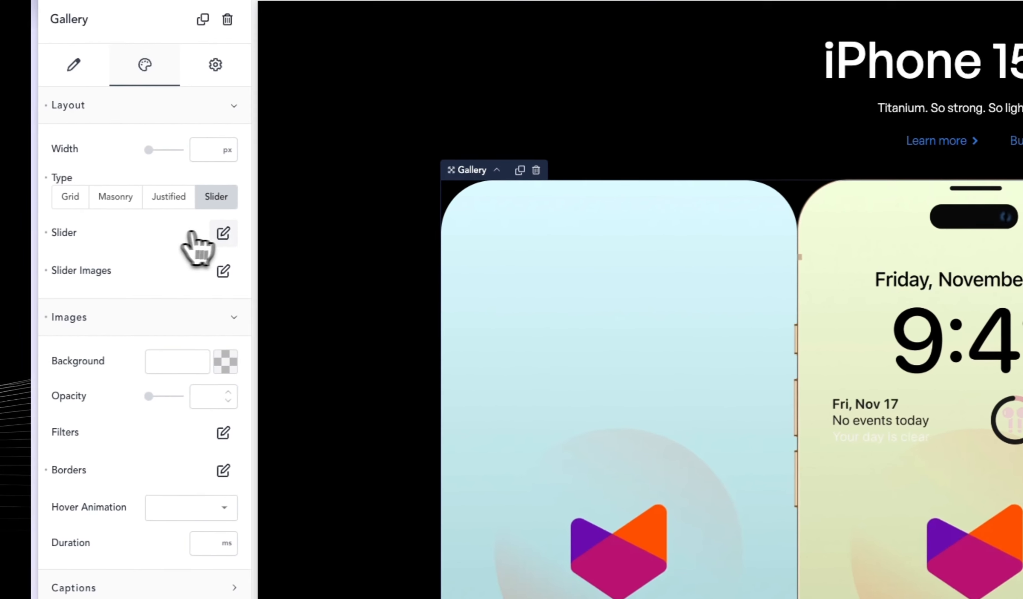
left_click(223, 233)
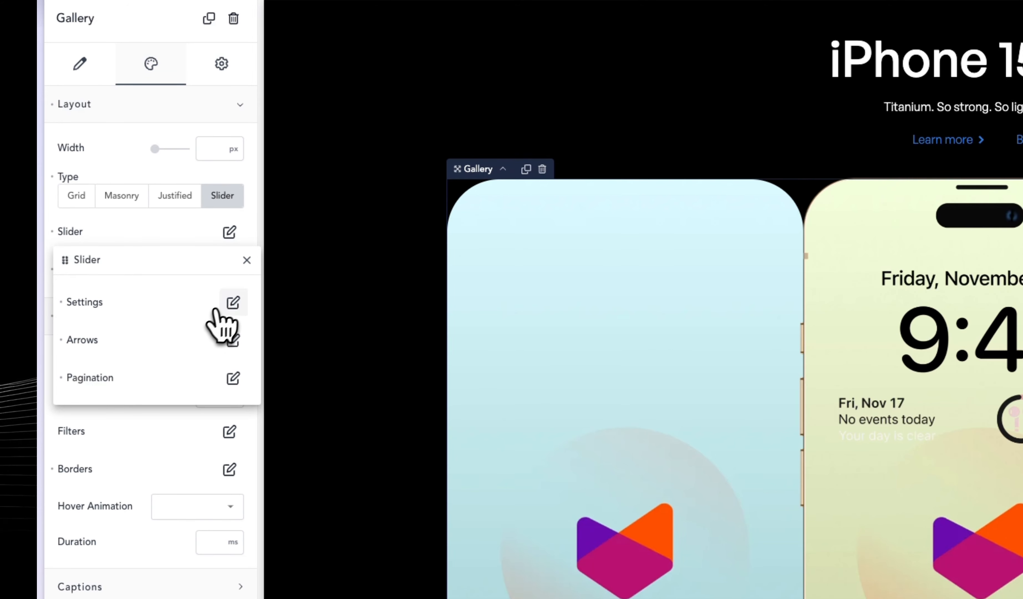
left_click(232, 302)
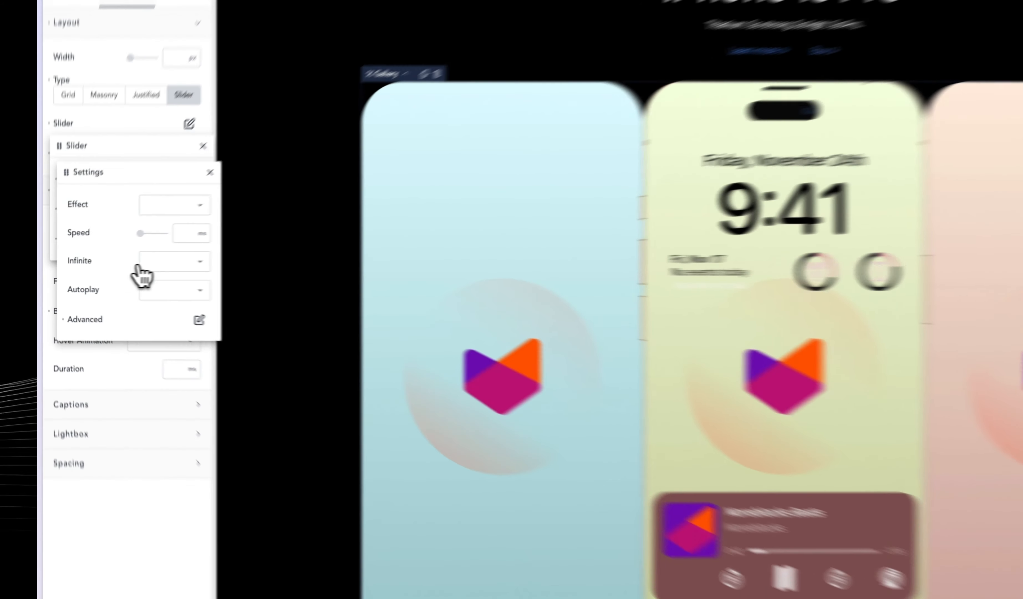
left_click(144, 266)
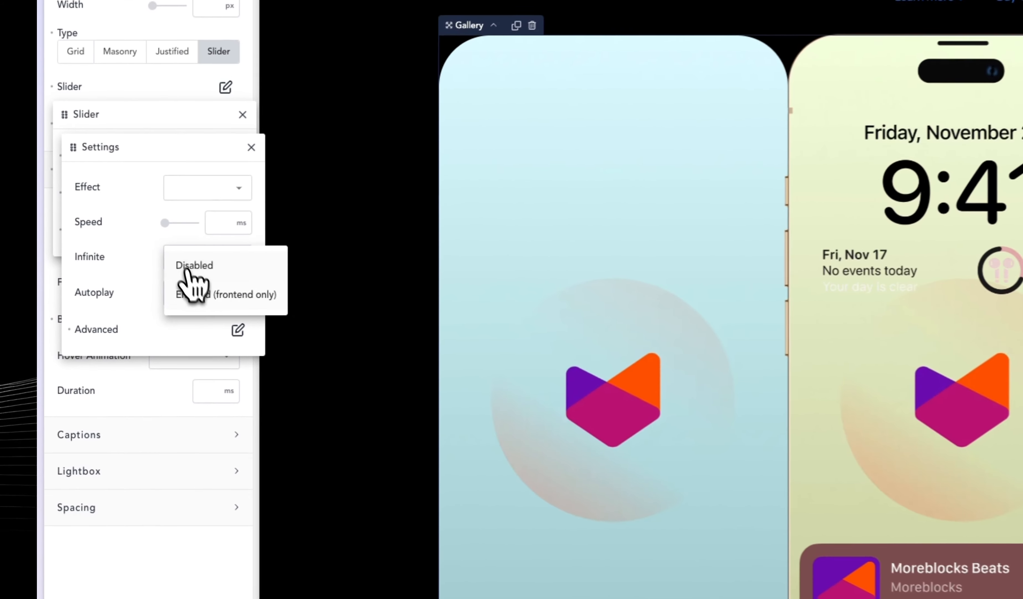
left_click(169, 293)
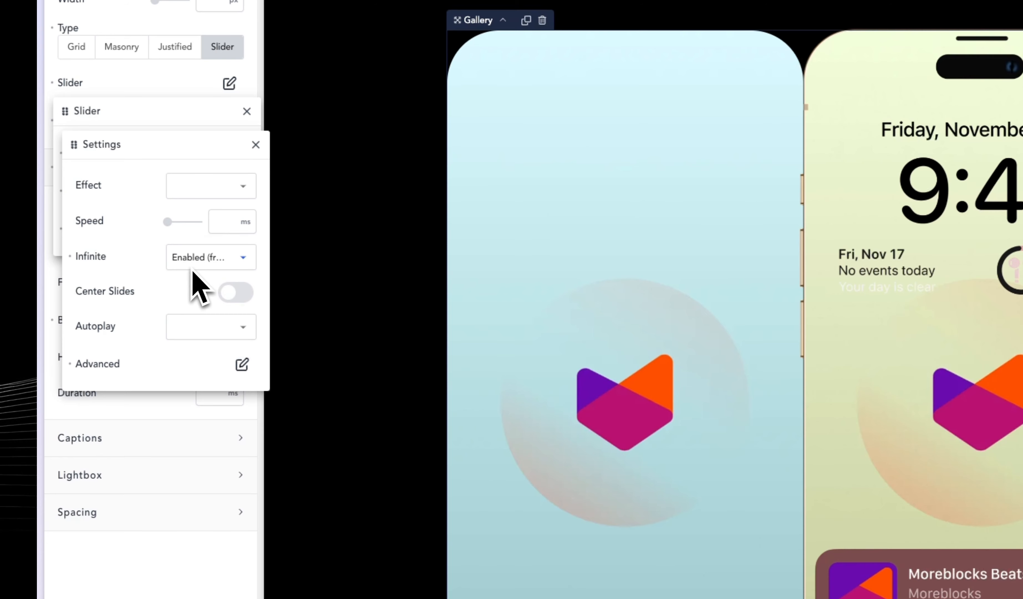
left_click(238, 292)
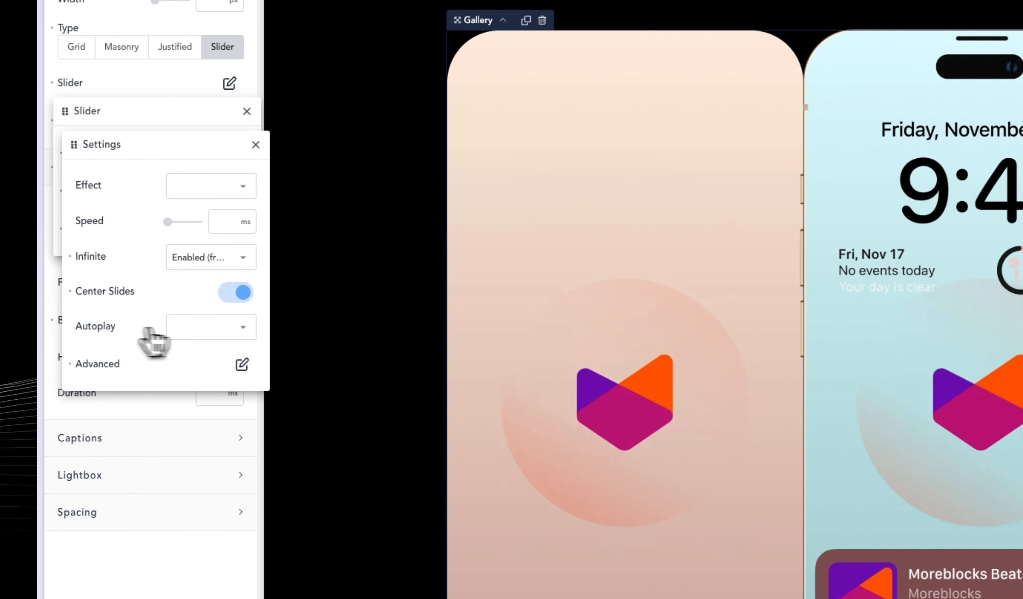
Enable autoplay for the Gallery's slider and switch on Pause On Hover in its autoplay settings.
left_click(173, 327)
left_click(210, 366)
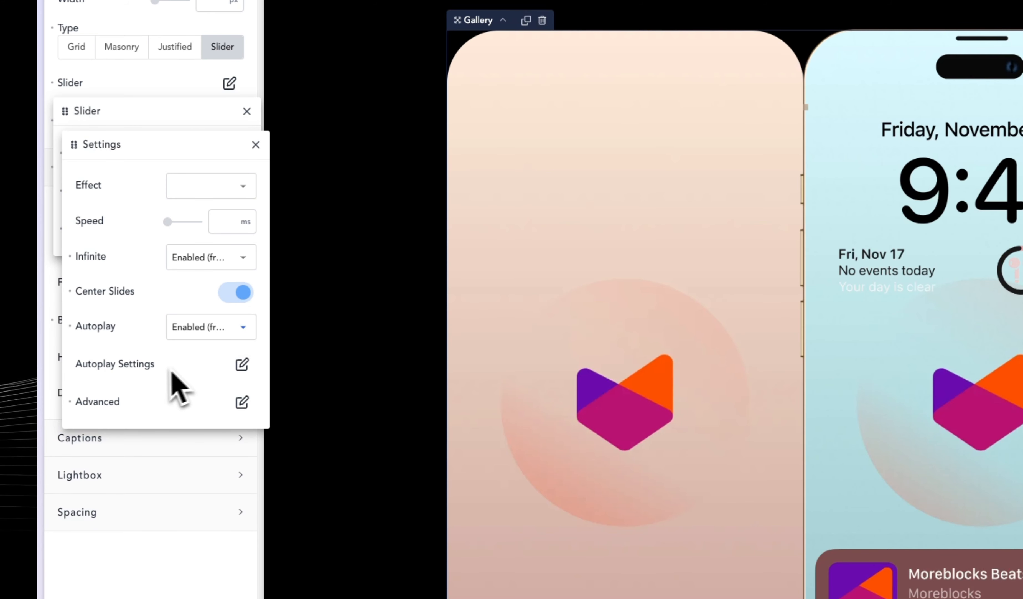
left_click(204, 366)
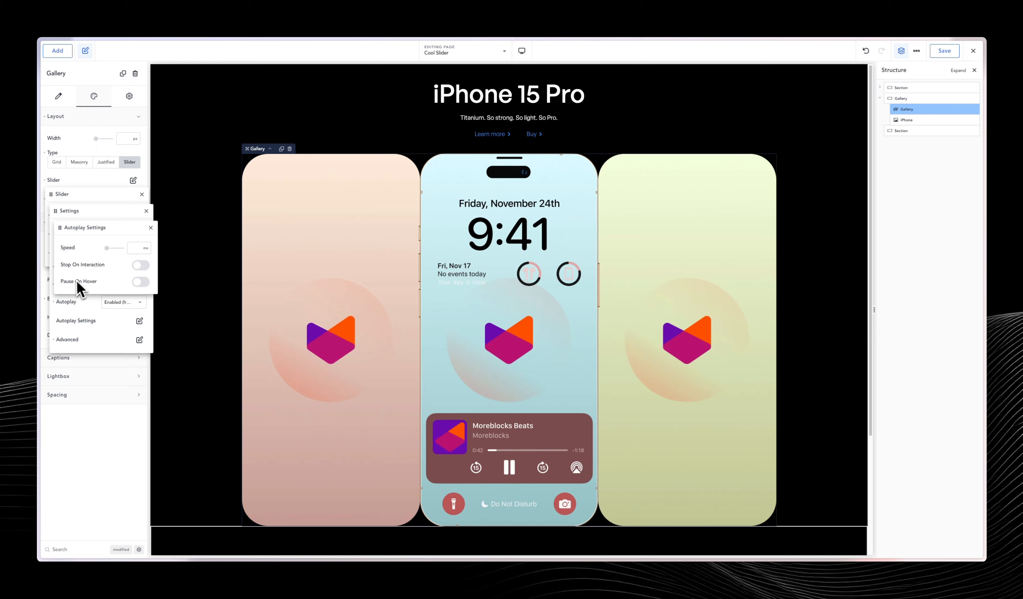
left_click(141, 282)
left_click(116, 334)
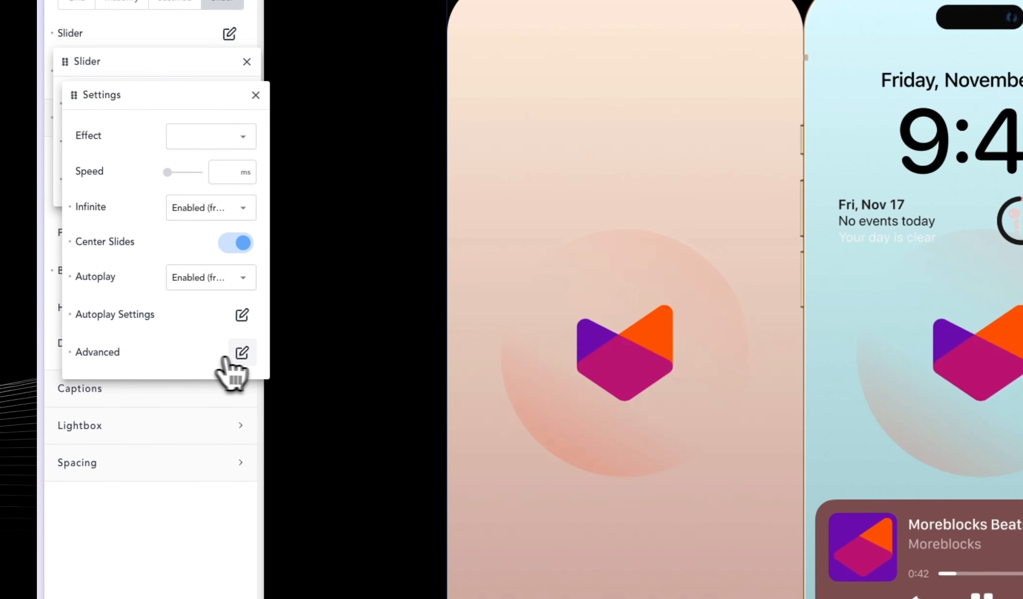
Save the Cool Slider page after checking the slider's advanced settings, and view it on the frontend.
left_click(242, 352)
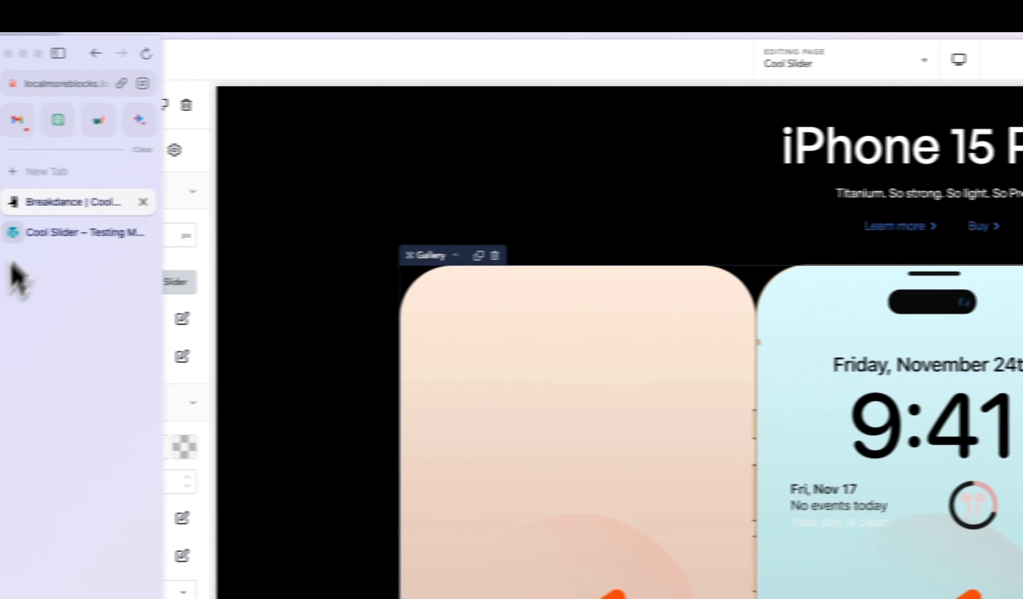
left_click(85, 236)
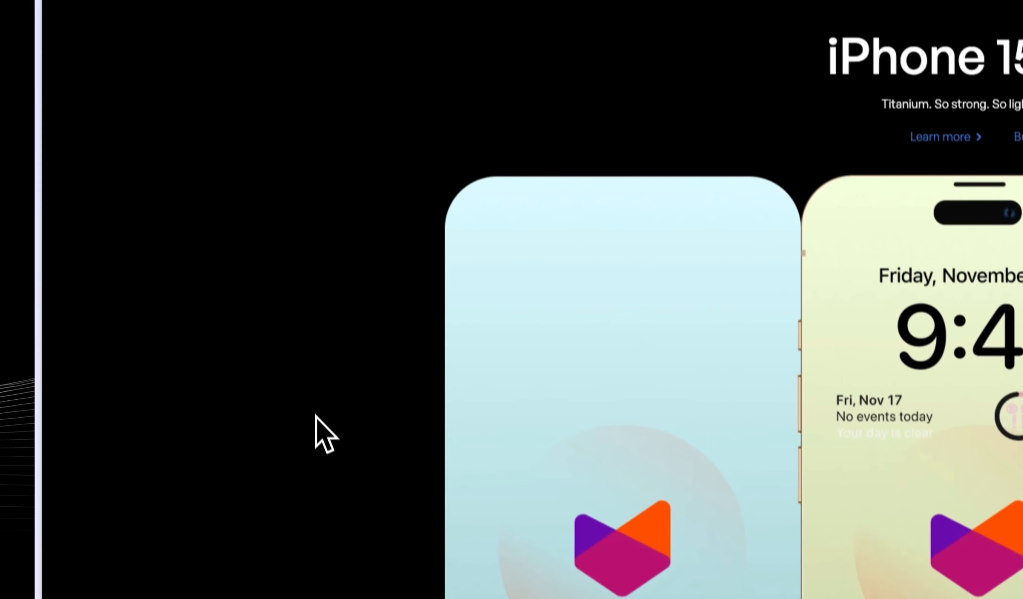
Back in the builder, start a custom CSS rule for the Gallery with the selector %%SELECTOR%% .swiper-slide.
mouse_move(45, 267)
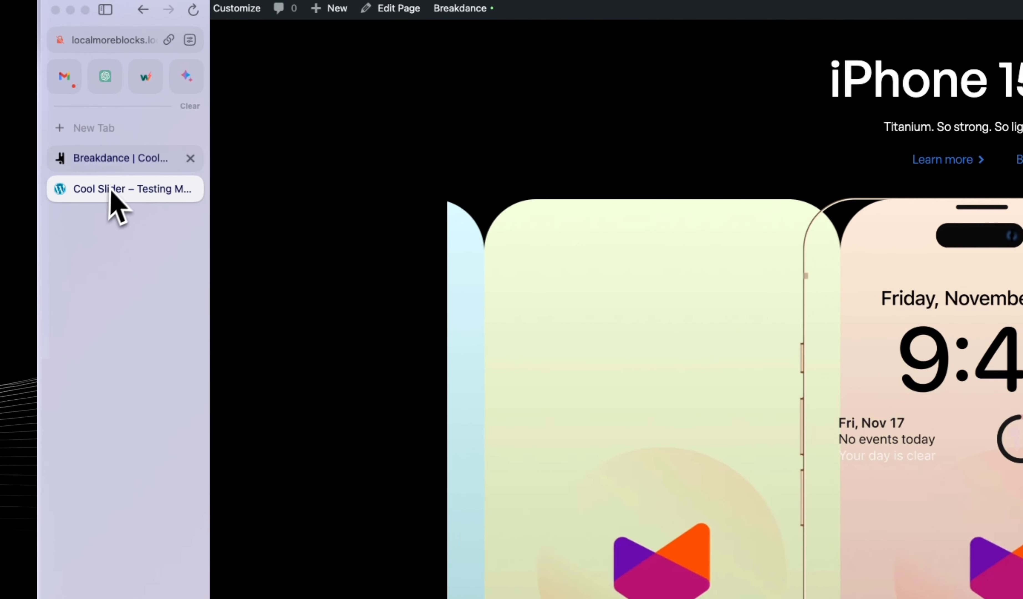
left_click(117, 159)
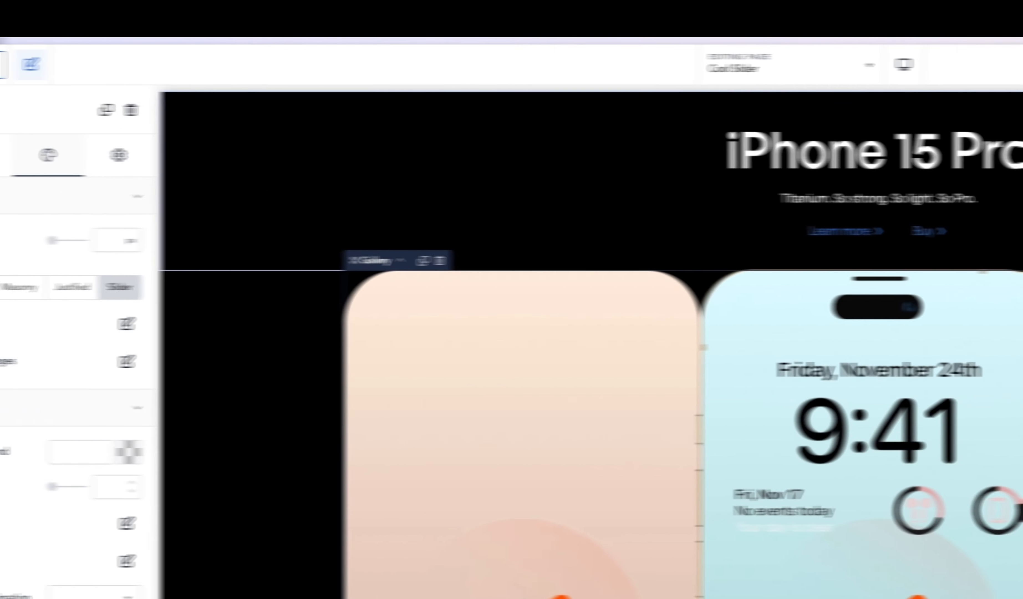
left_click(119, 155)
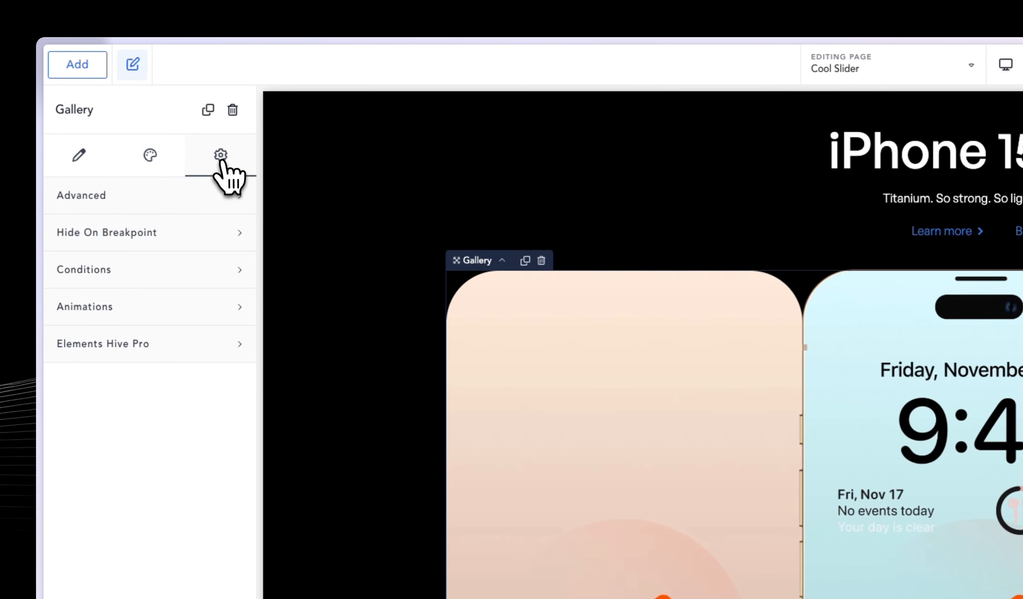
left_click(90, 196)
left_click(169, 262)
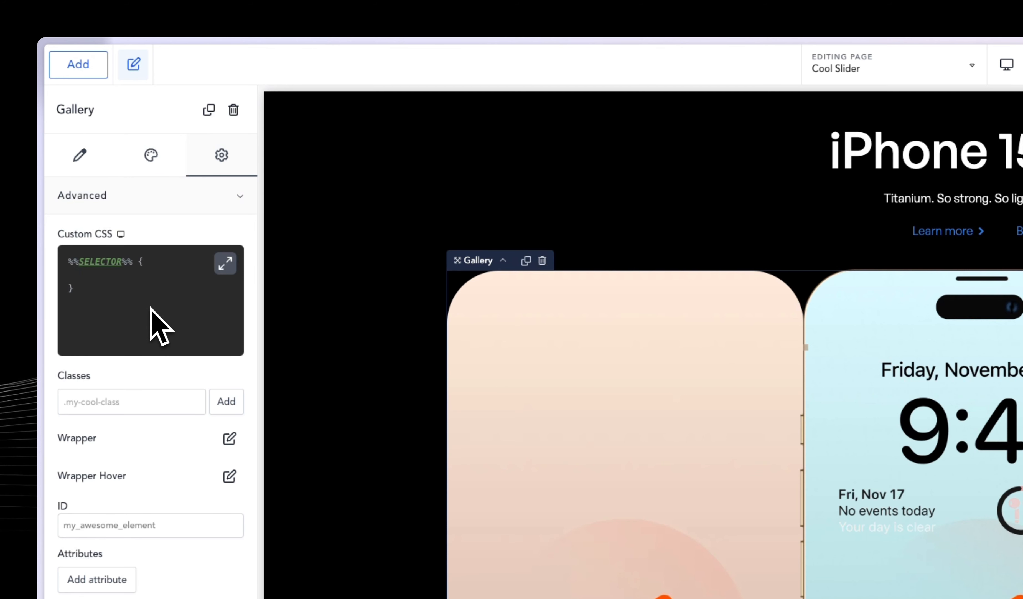
key("ctrl+a")
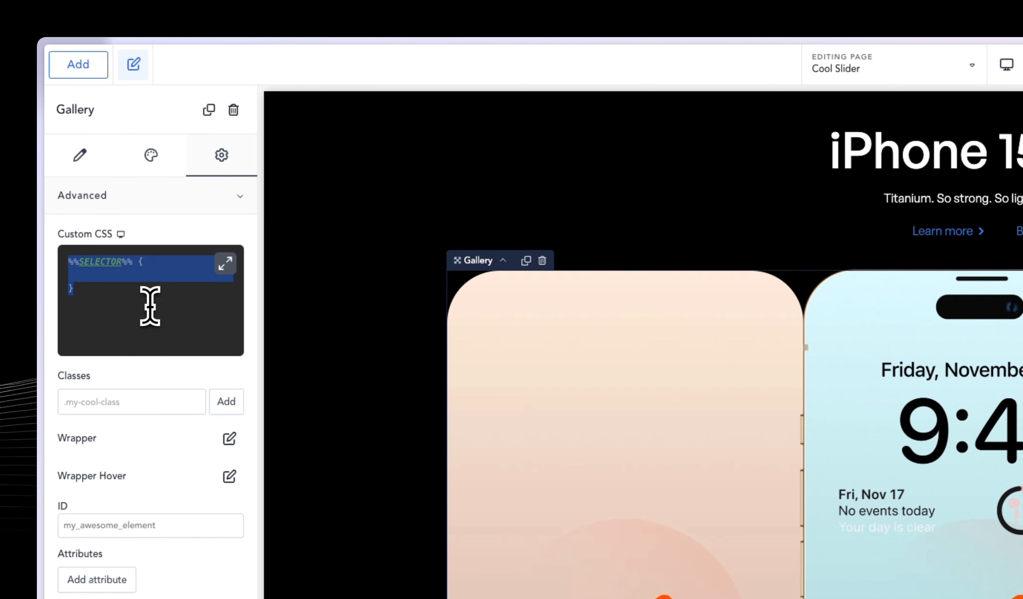
left_click(143, 263)
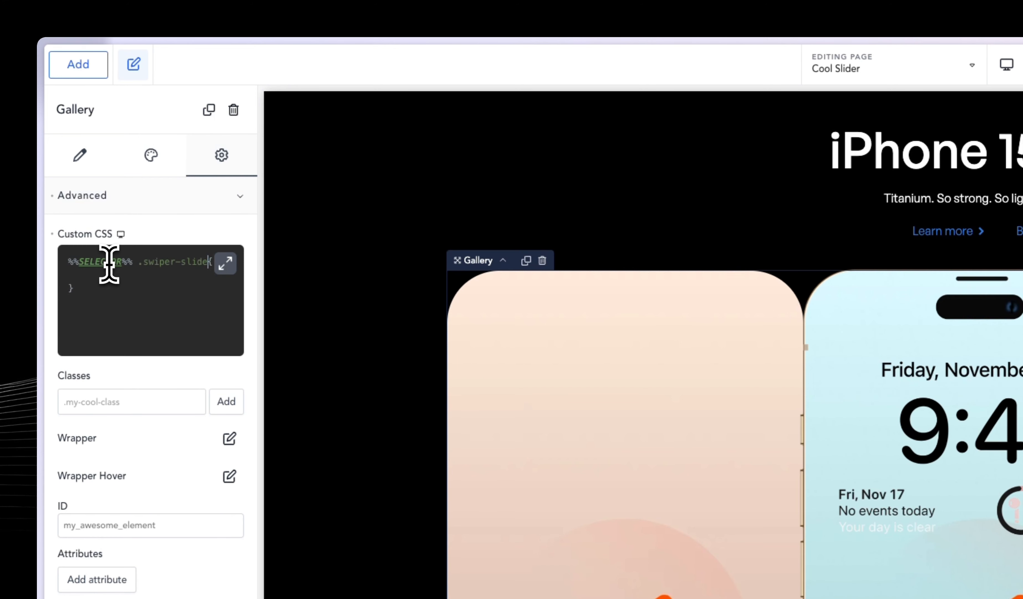
Add "opacity: 0;" and "transition: opacity 0.3s ease;" to the .swiper-slide rule and save the page.
left_click(169, 275)
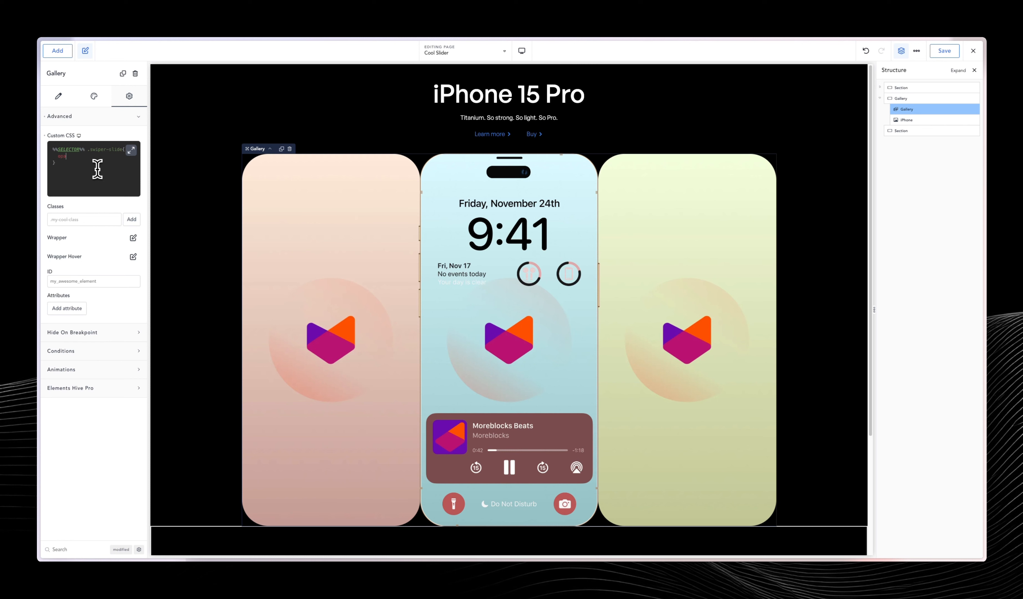
type("opacity: 0")
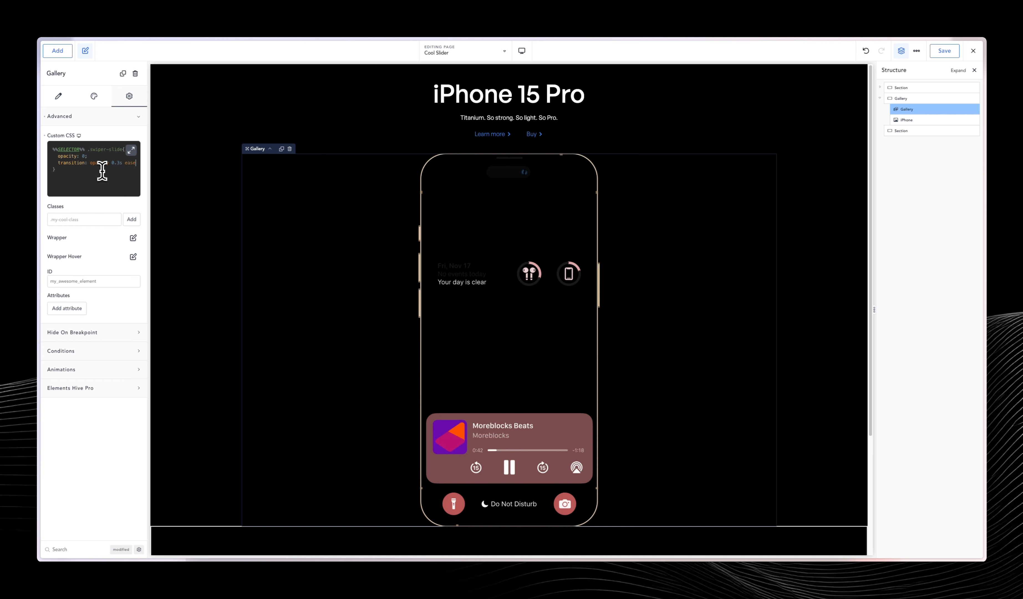
type(";")
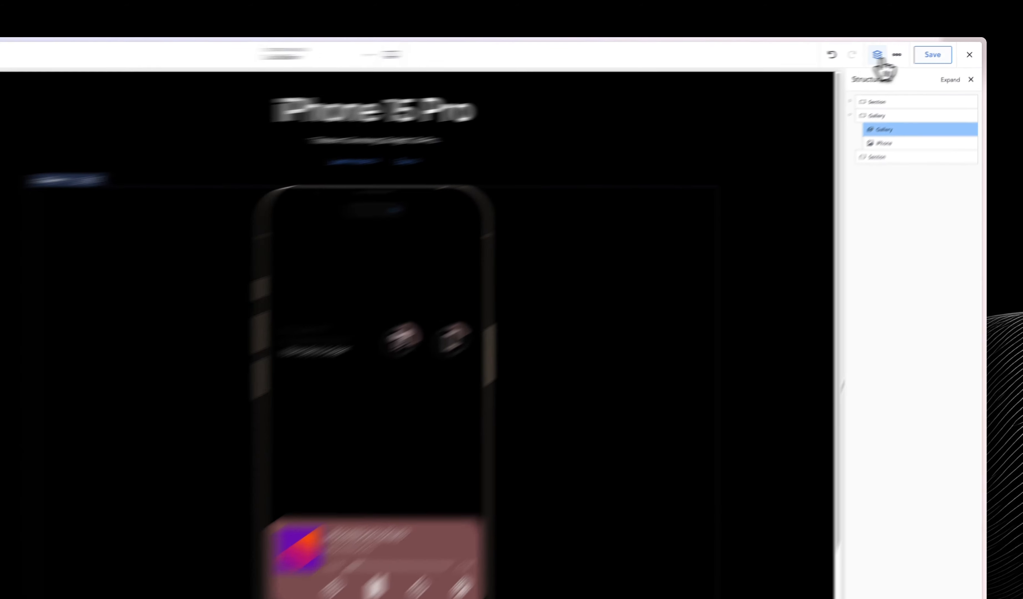
left_click(939, 51)
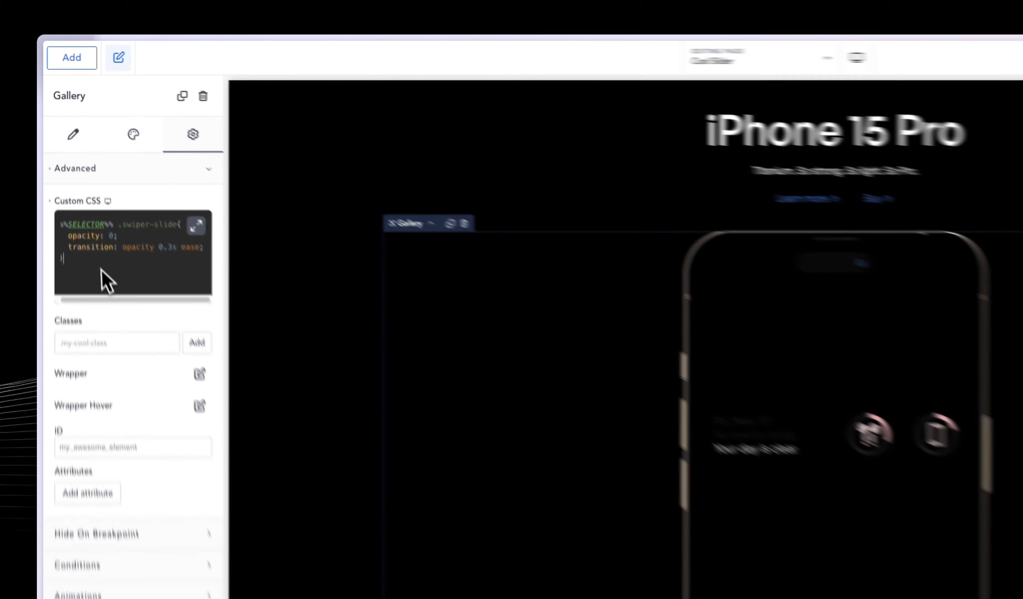
Duplicate the .swiper-slide rule below the original in the custom CSS and change the copy's selector to .swiper-slide-active.
left_click_drag(75, 183, 47, 146)
key("ctrl+c")
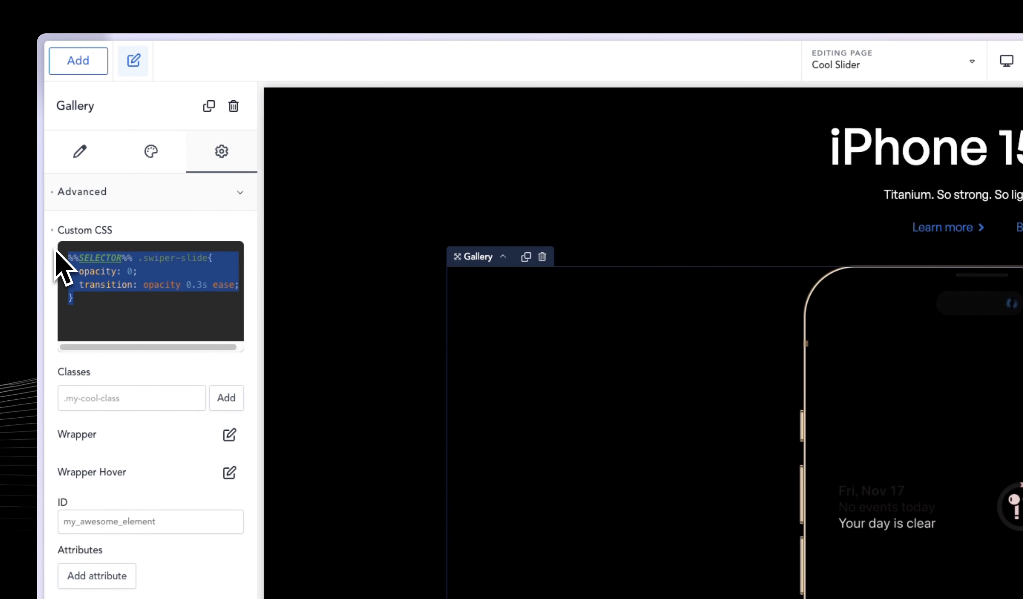
left_click(87, 300)
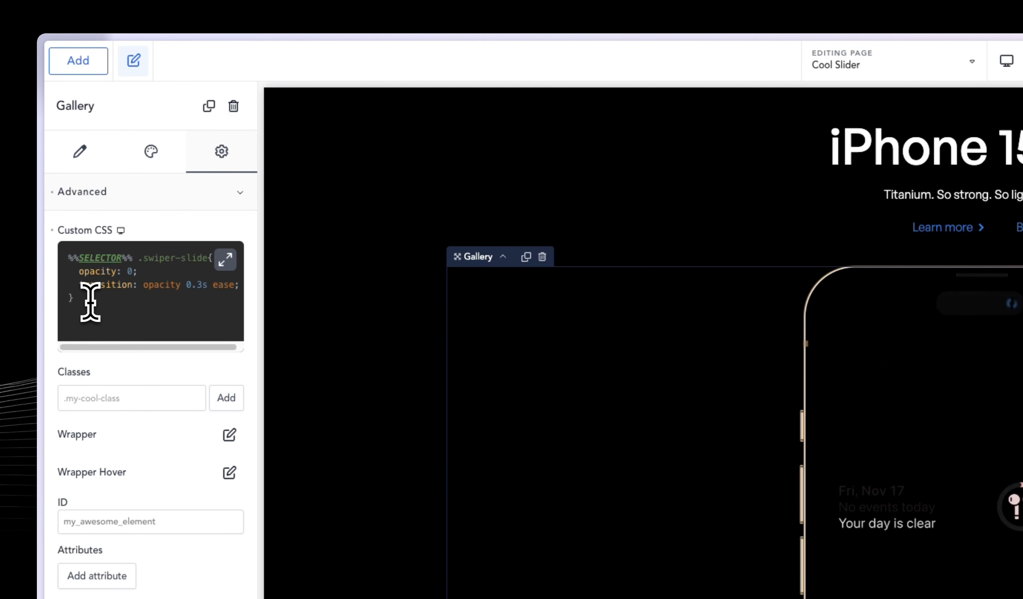
key("Return")
key("Return")
key("ctrl+v")
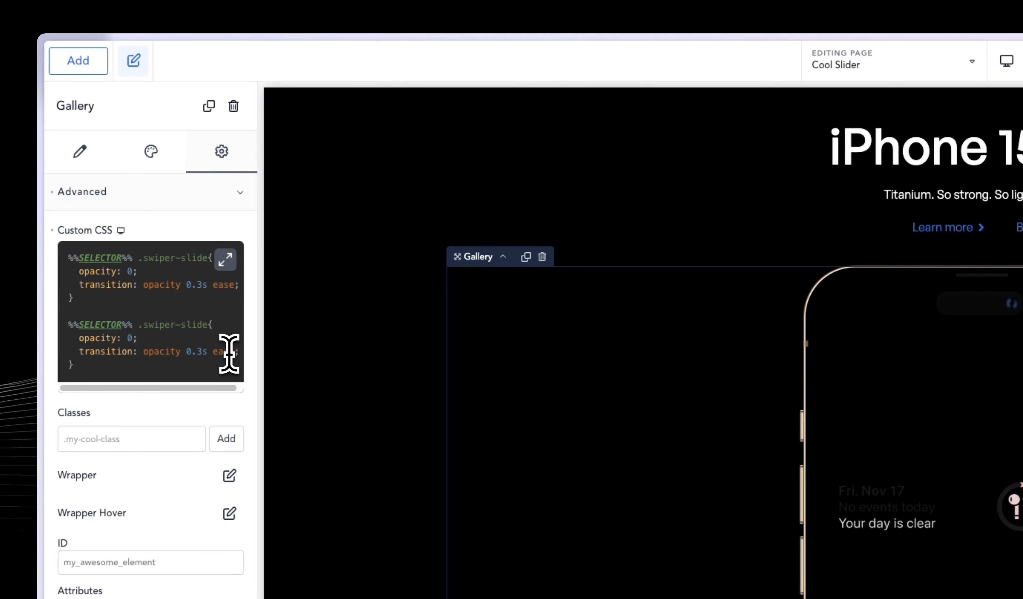
type("-active")
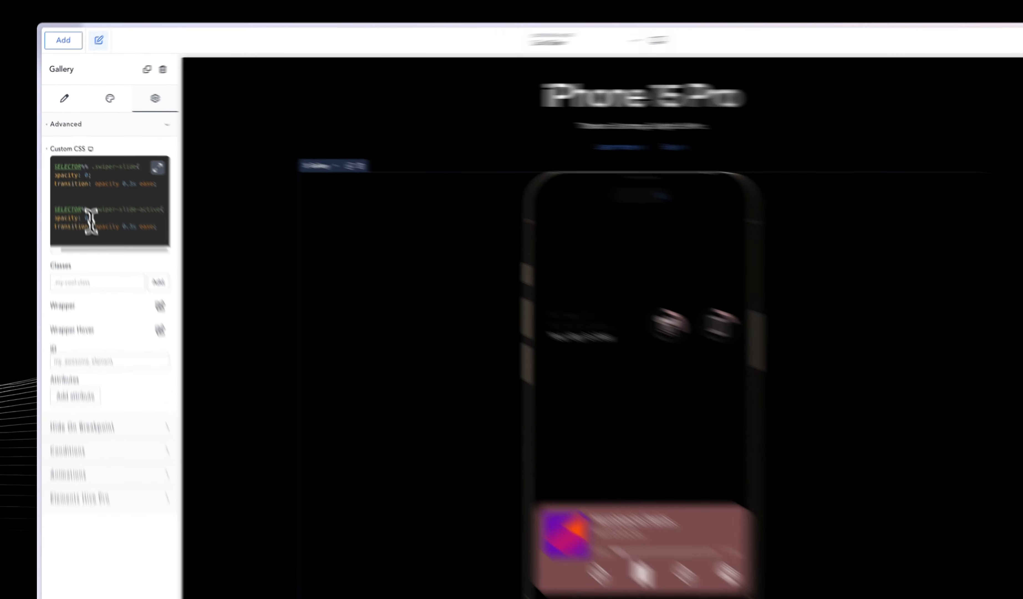
Set the opacity in the .swiper-slide-active rule to 1 and delete its transition line.
left_click(79, 191)
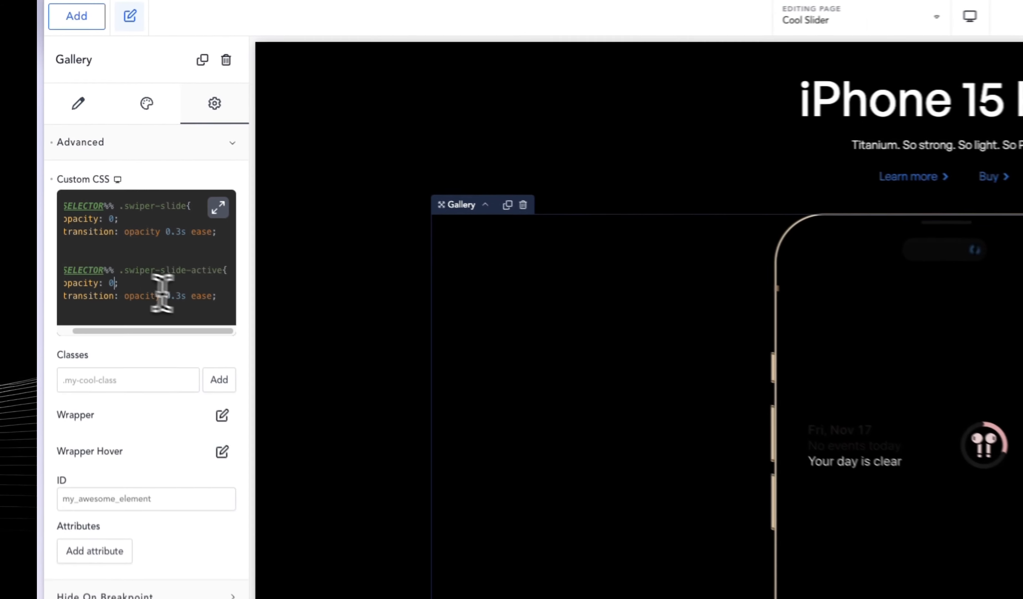
key("BackSpace")
type("1")
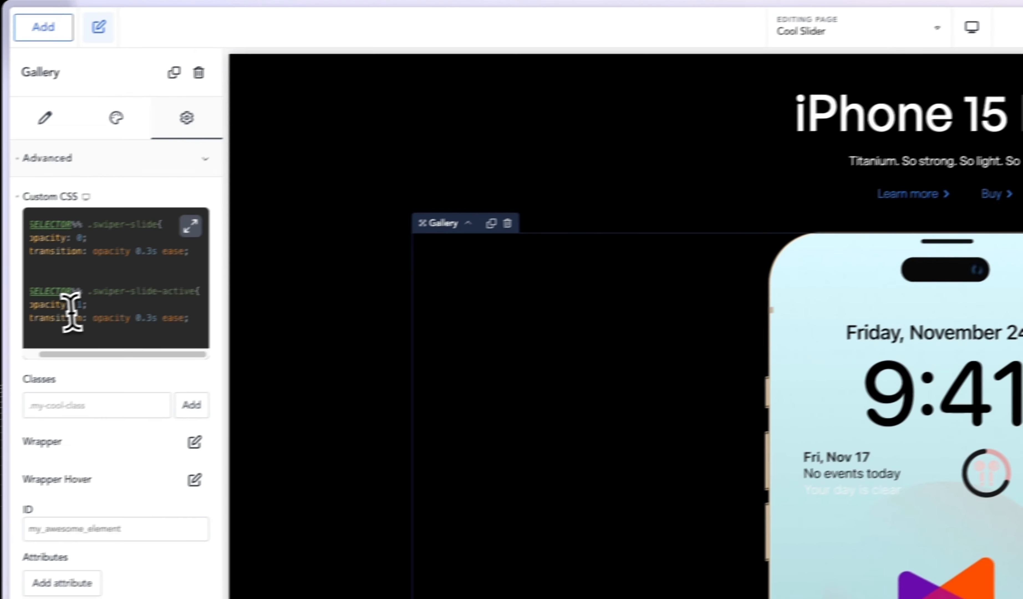
triple_click(106, 312)
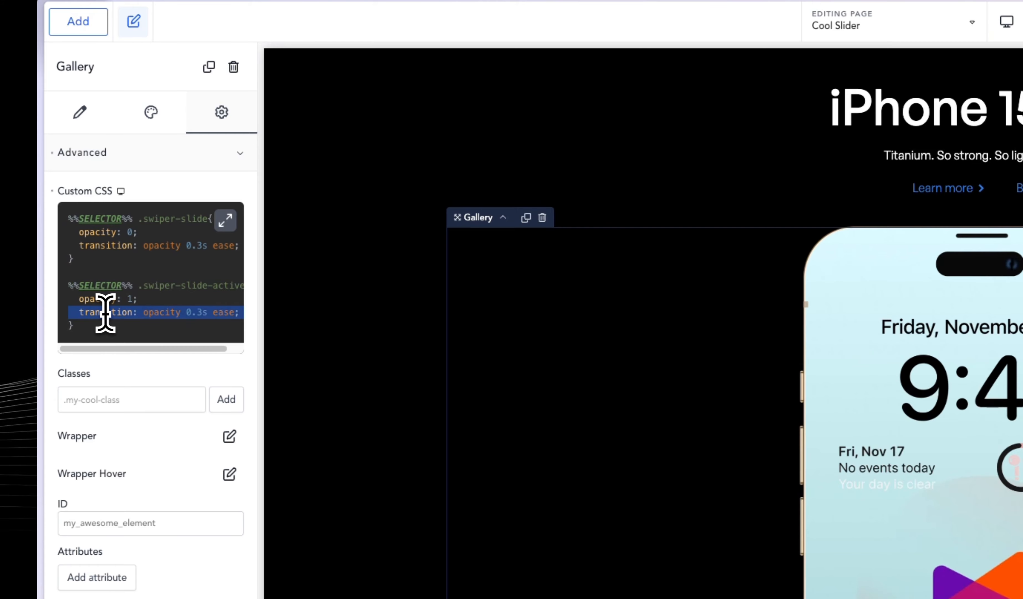
key("BackSpace")
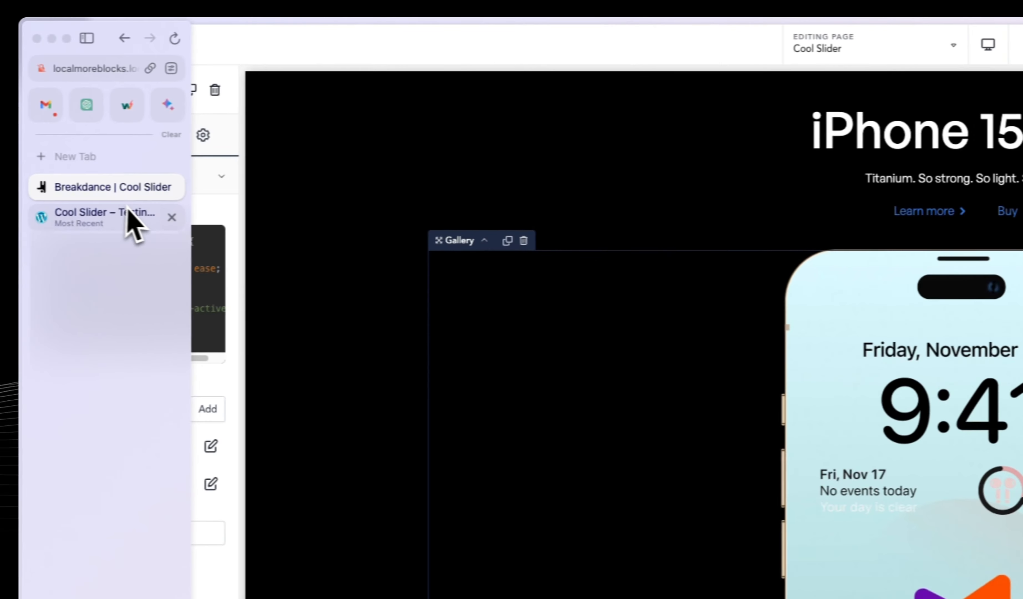
Save the page and reload its frontend to check how the wallpapers change inside the iPhone frame.
left_click(128, 210)
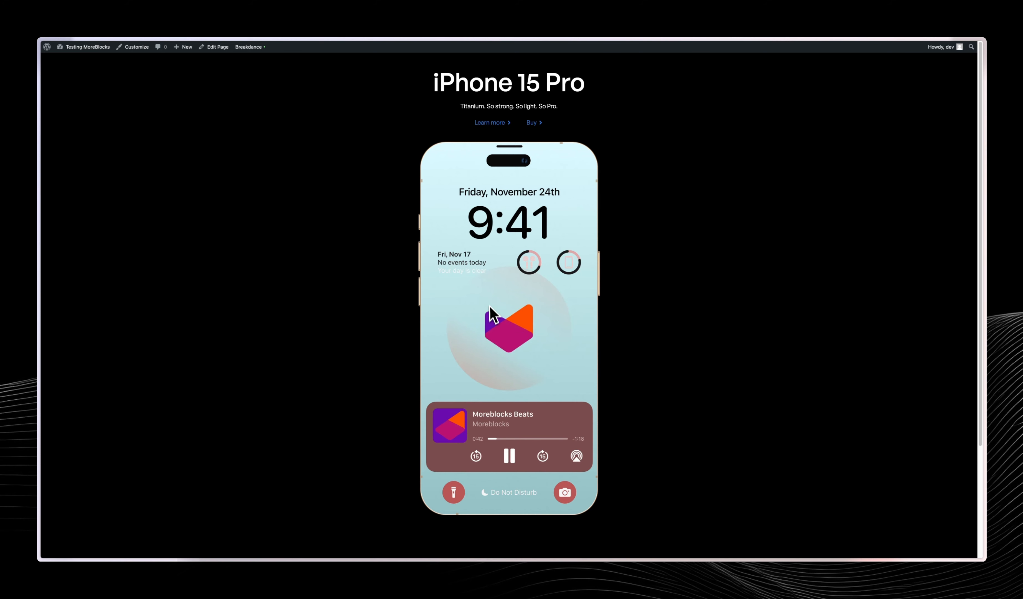
key("super+r")
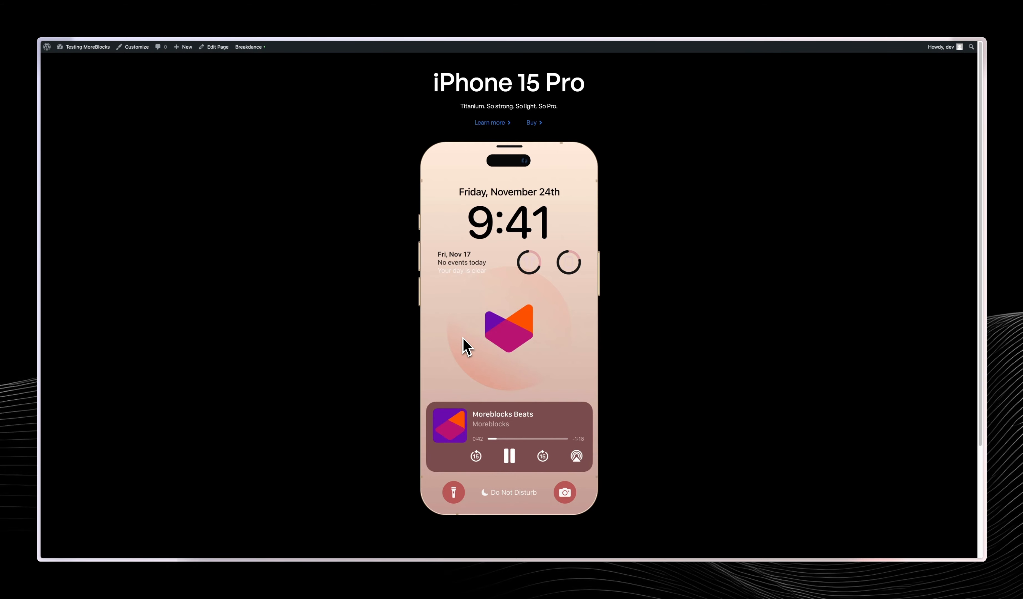
Return to the Breakdance builder and turn off Pause On Hover in the Gallery slider's autoplay settings.
mouse_move(50, 201)
left_click(82, 116)
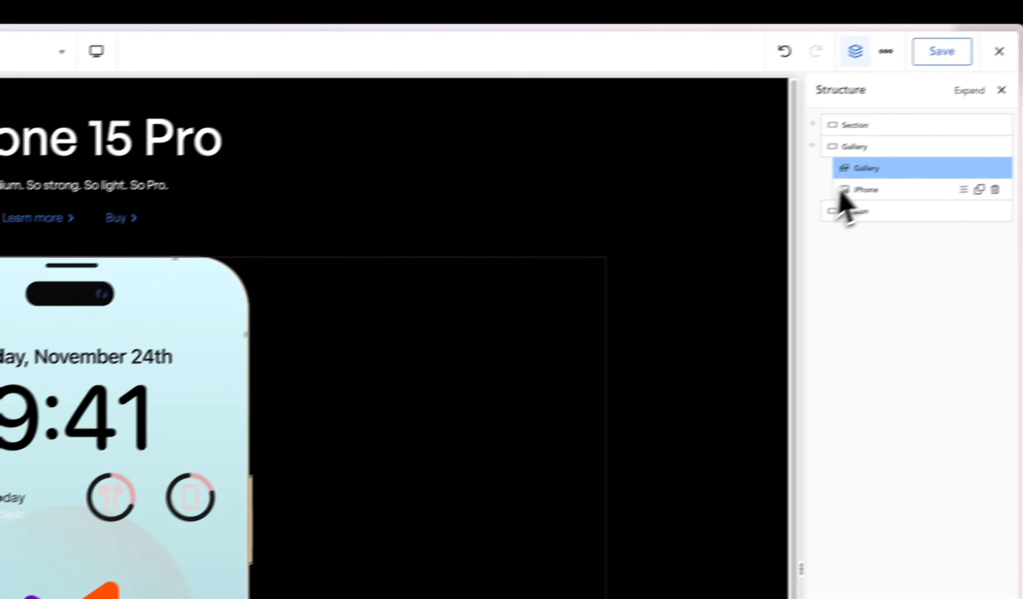
left_click(129, 123)
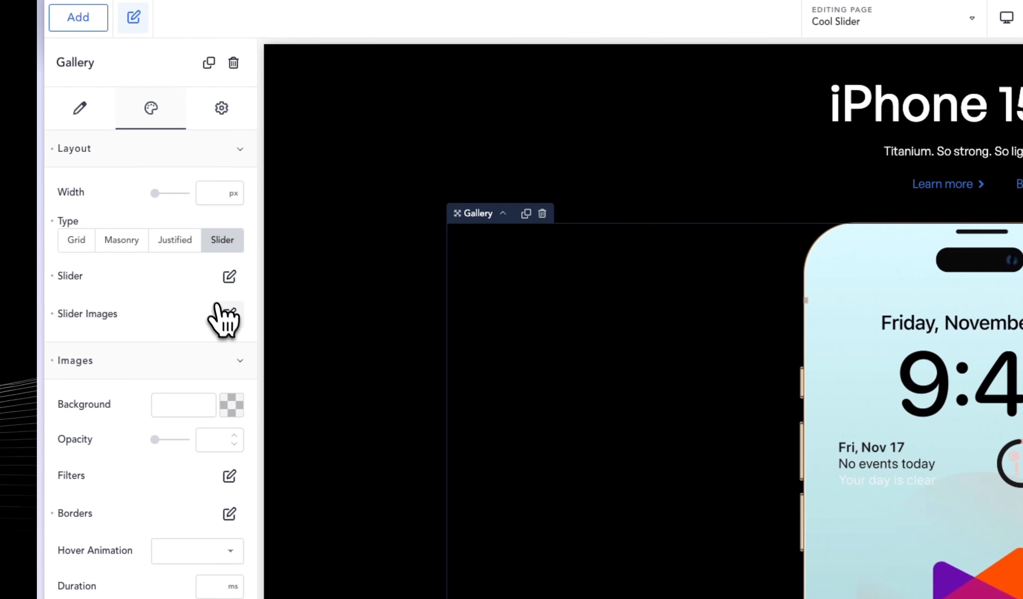
left_click(227, 312)
left_click(230, 276)
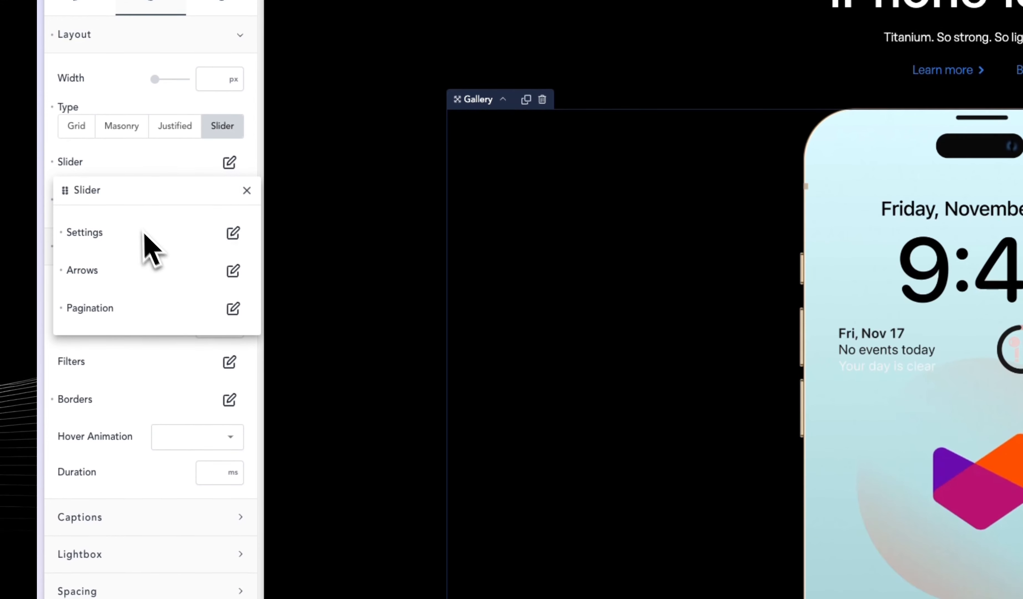
left_click(232, 233)
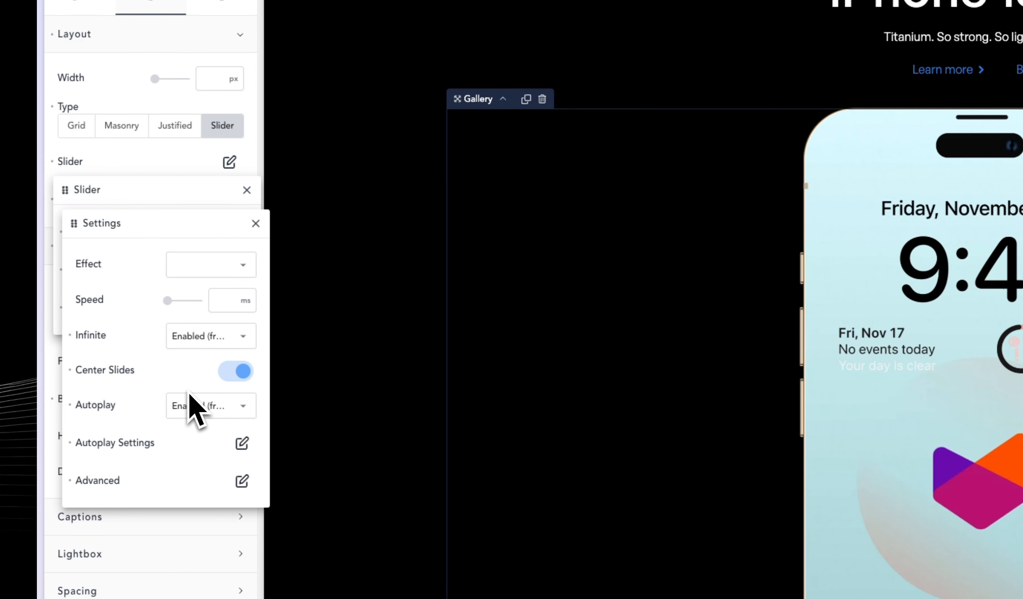
left_click(242, 443)
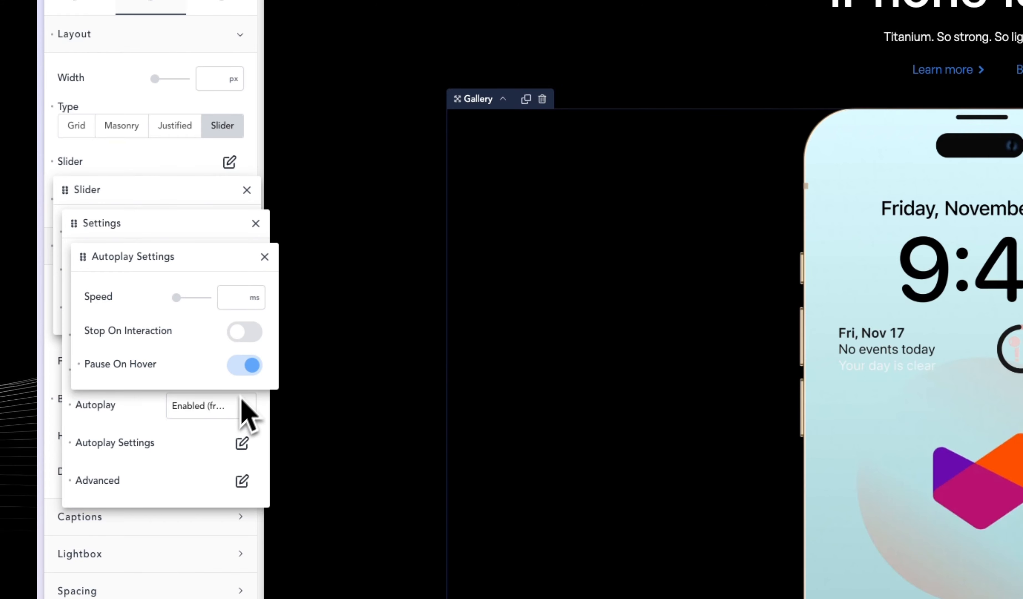
left_click(247, 366)
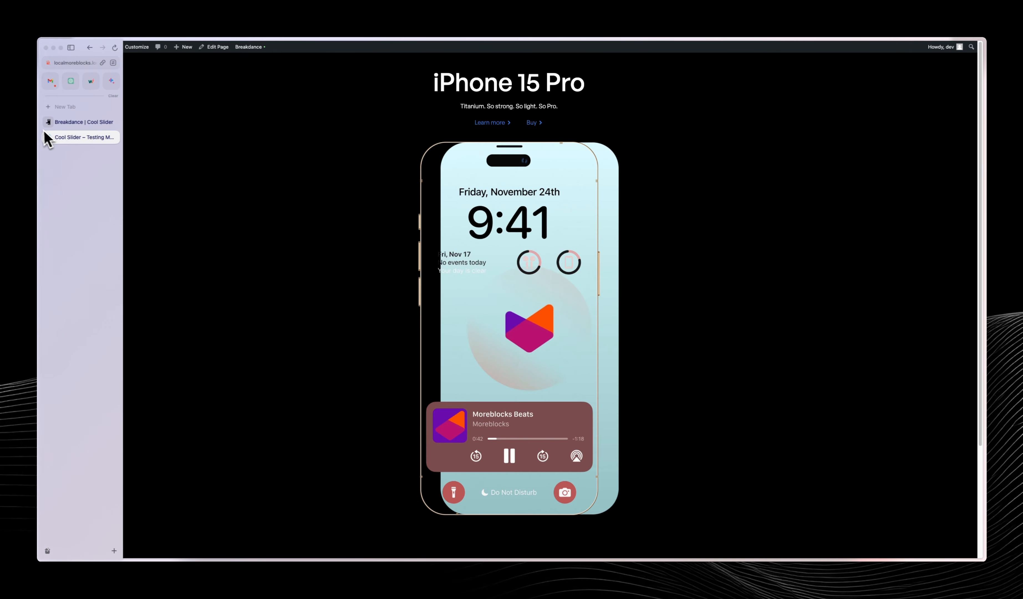
Return to the Breakdance builder and switch the Cool Slider page to the Tablet Landscape breakpoint.
left_click(51, 123)
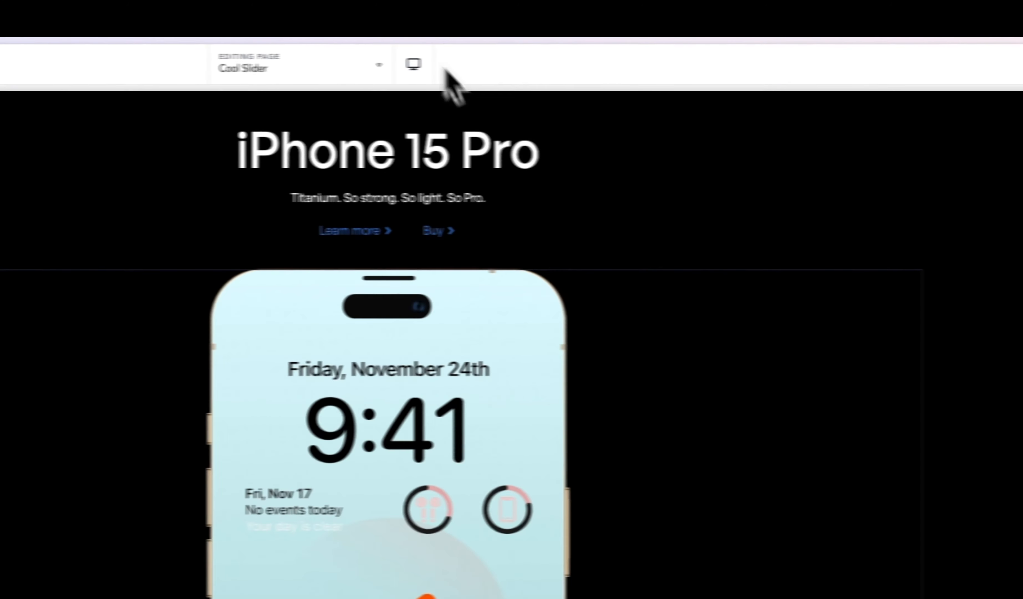
left_click(799, 64)
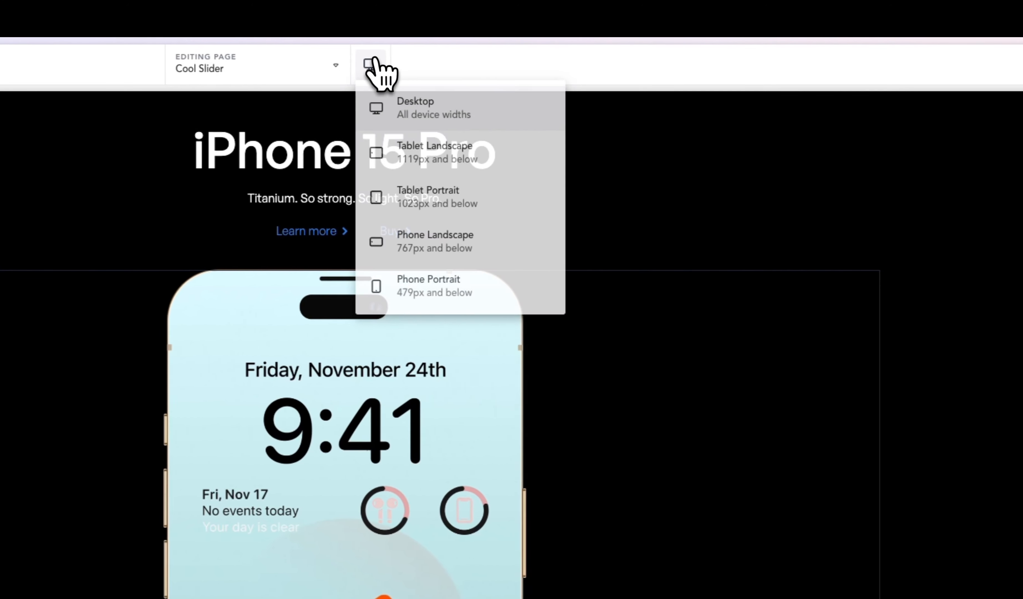
left_click(467, 163)
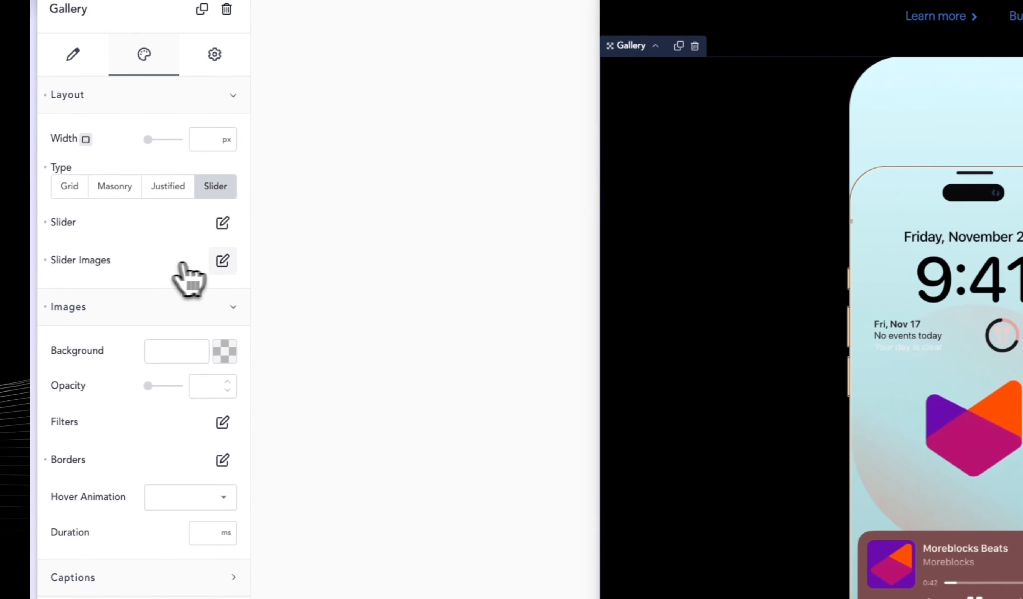
Set the height of the Gallery's slider images to 703 px for Tablet Landscape to match the iPhone frame.
left_click(222, 260)
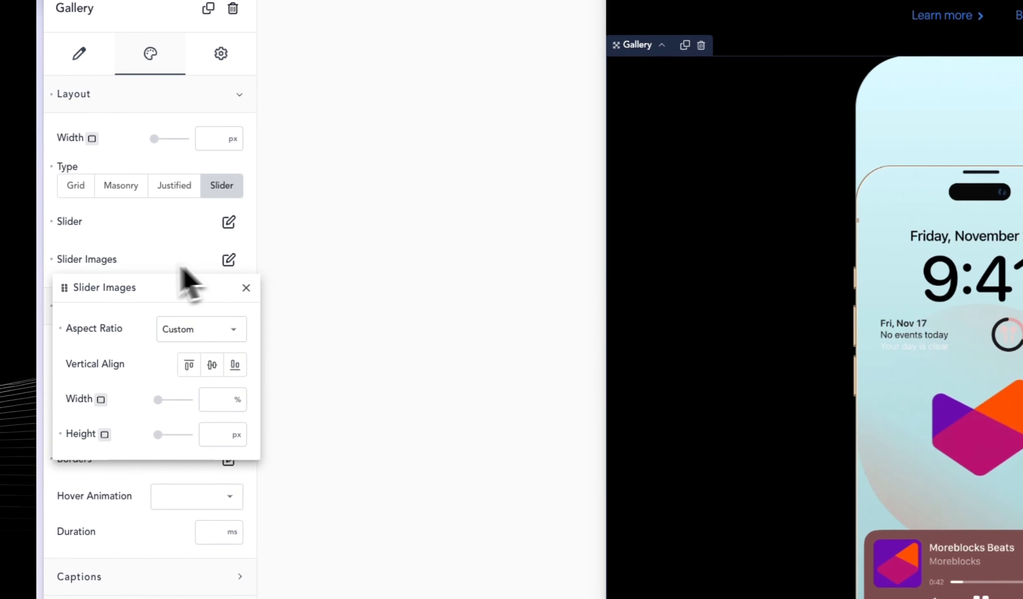
left_click(209, 436)
type("810")
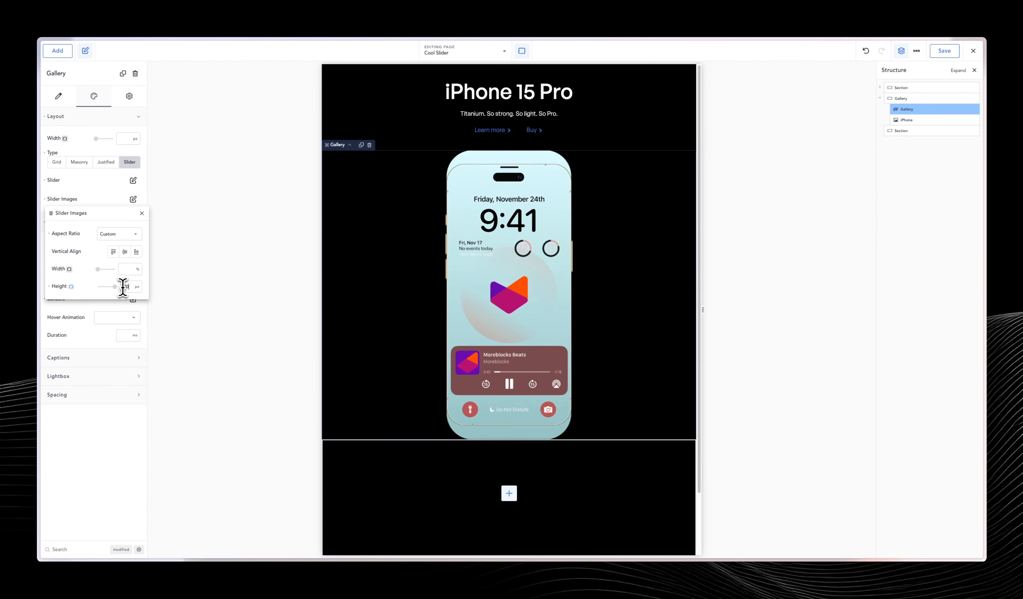
key("shift+Down")
key("shift+Down")
key("shift+Down")
key("shift+Down")
key("shift+Down")
key("shift+Down")
key("shift+Down")
key("shift+Down")
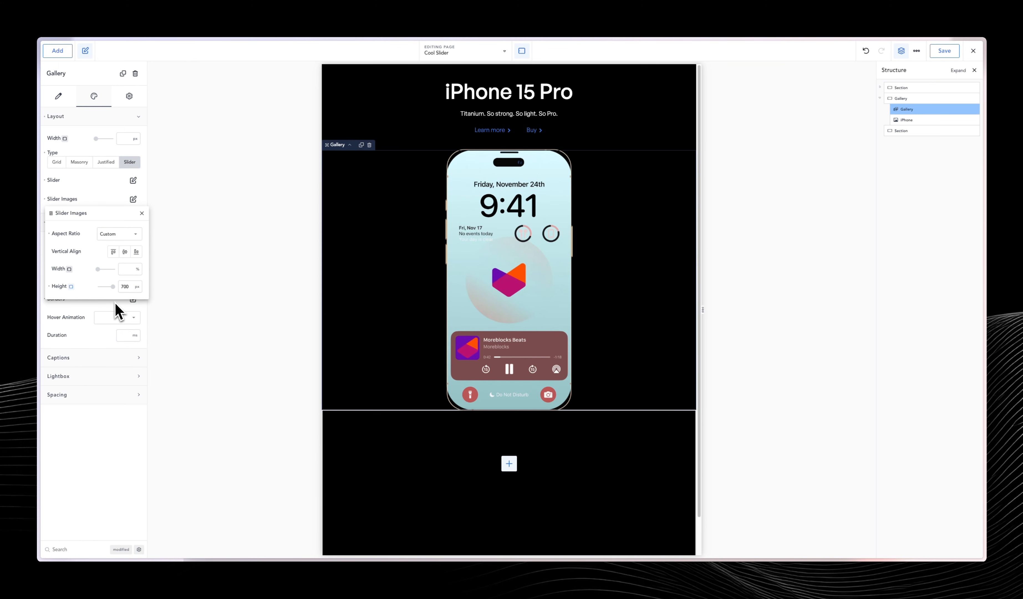
key("Up")
key("Up")
key("Up")
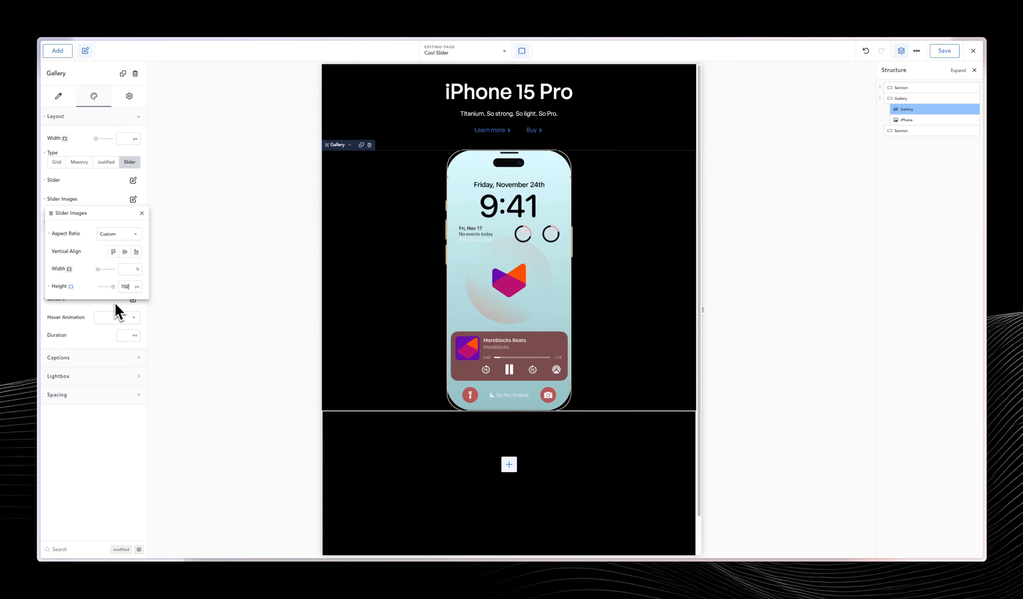
left_click(108, 191)
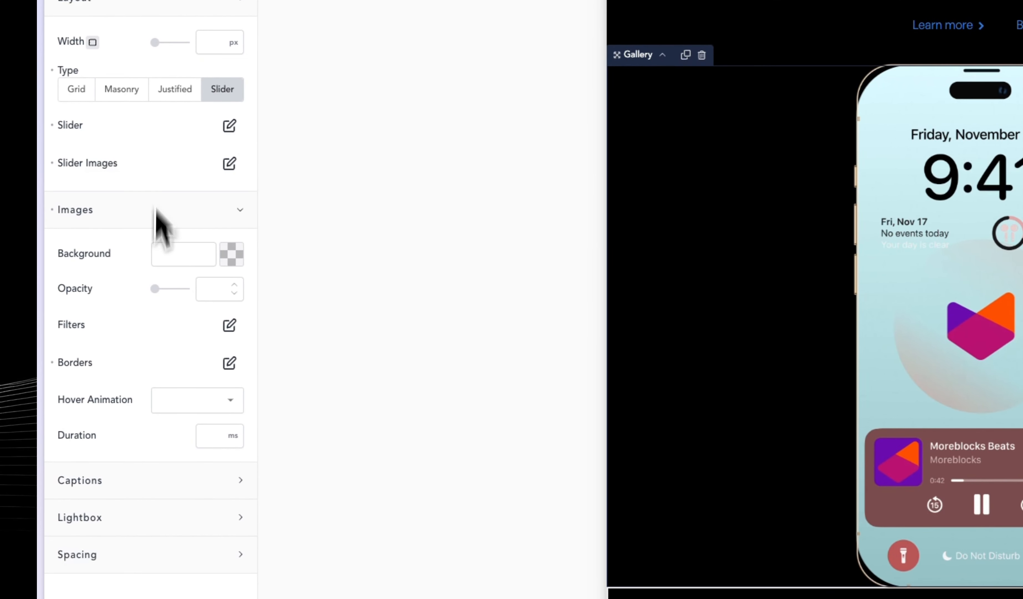
Open the border settings of the Gallery's images.
left_click(228, 363)
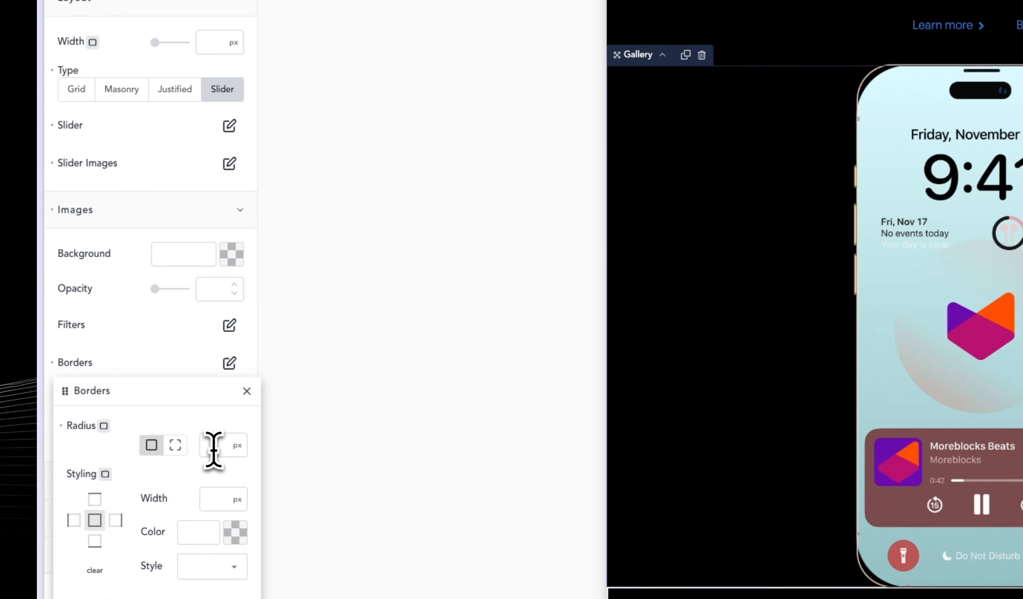